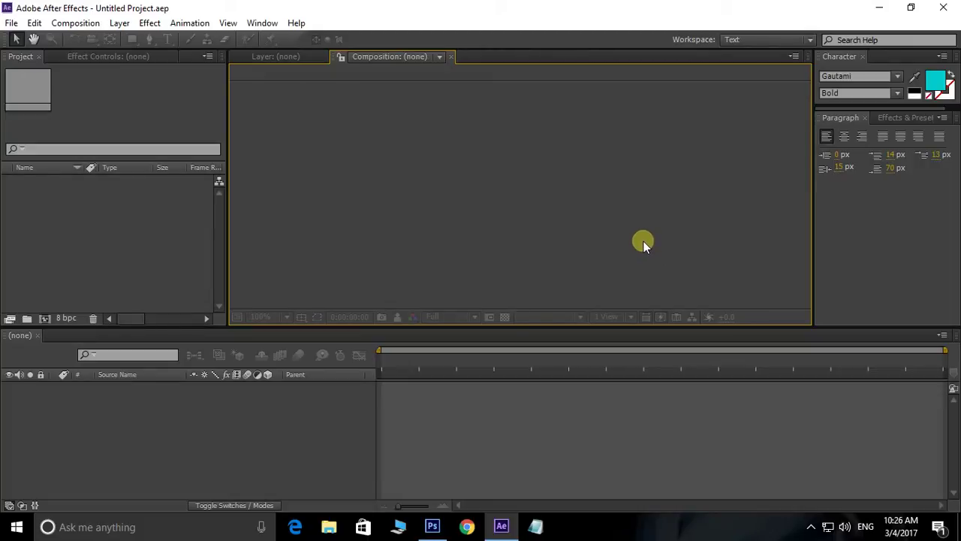
Bring Photoshop's blank Untitled-1 canvas forward and set input to Telugu (Google Input Tools)
{"action": "left_click", "coordinate": [434, 524]}
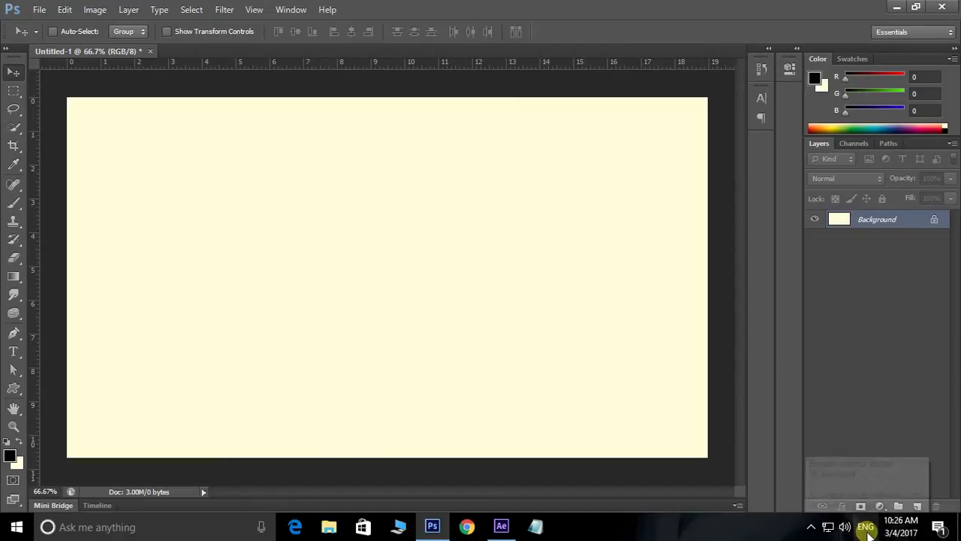
{"action": "left_click", "coordinate": [867, 528]}
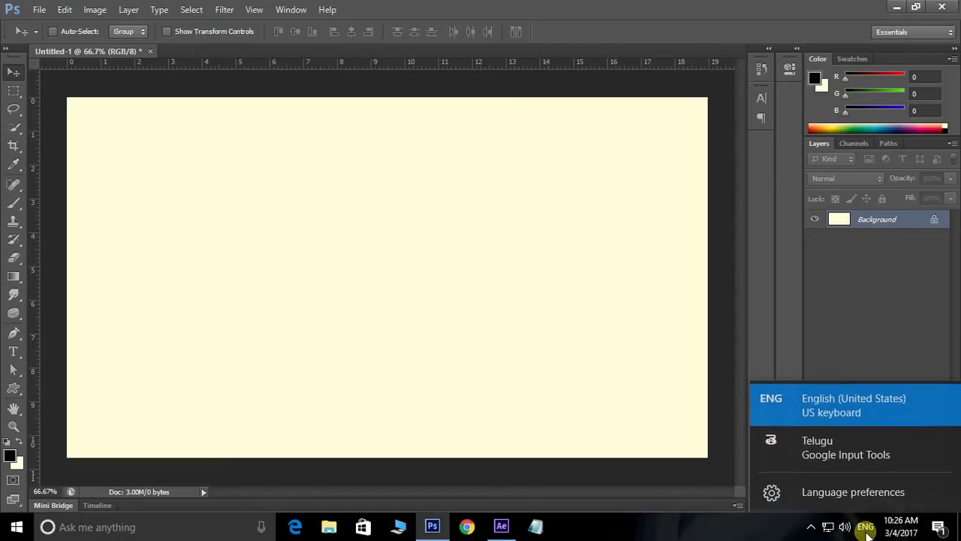
{"action": "left_click", "coordinate": [831, 441]}
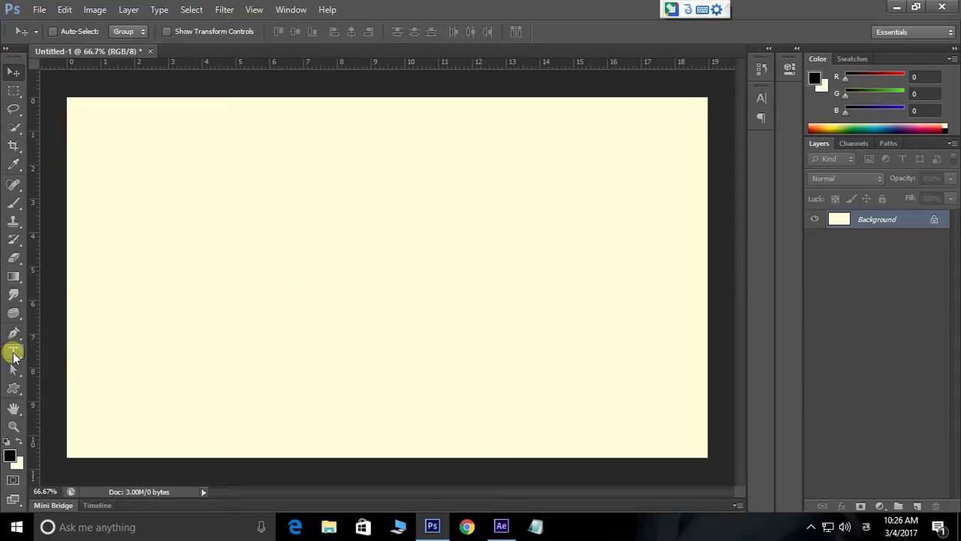
Type 'pellisandadi' on the canvas and accept the Telugu suggestion పెళ్లిసందడి
{"action": "left_click", "coordinate": [14, 353]}
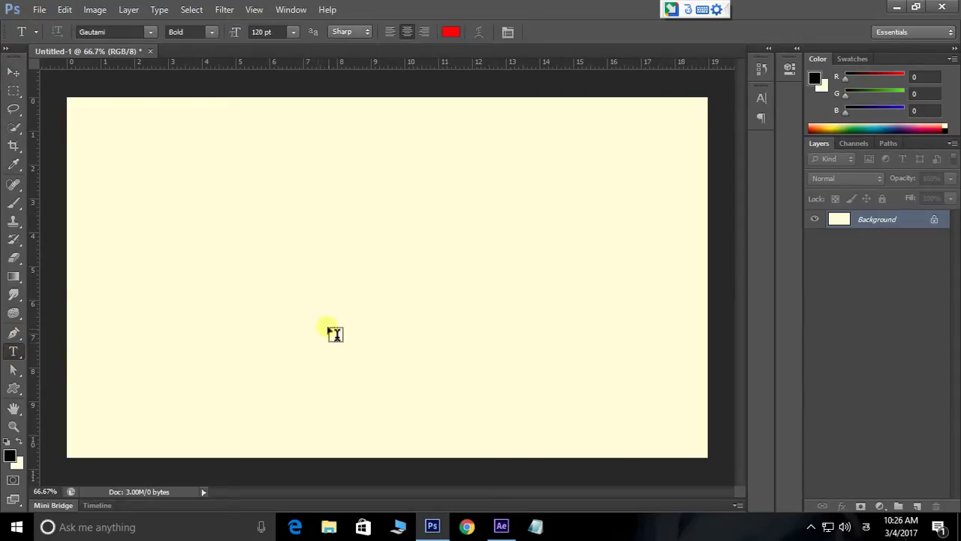
{"action": "left_click", "coordinate": [240, 275]}
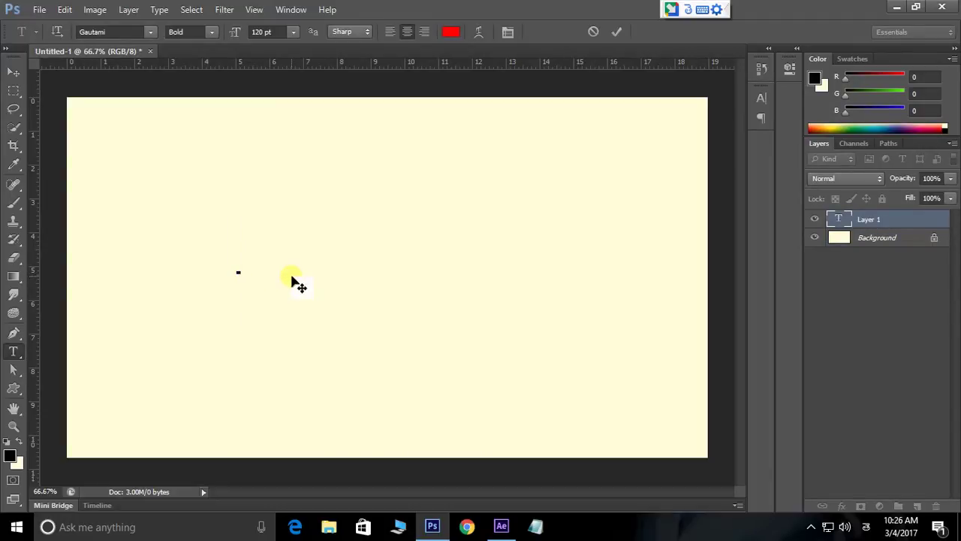
{"action": "type", "text": "p"}
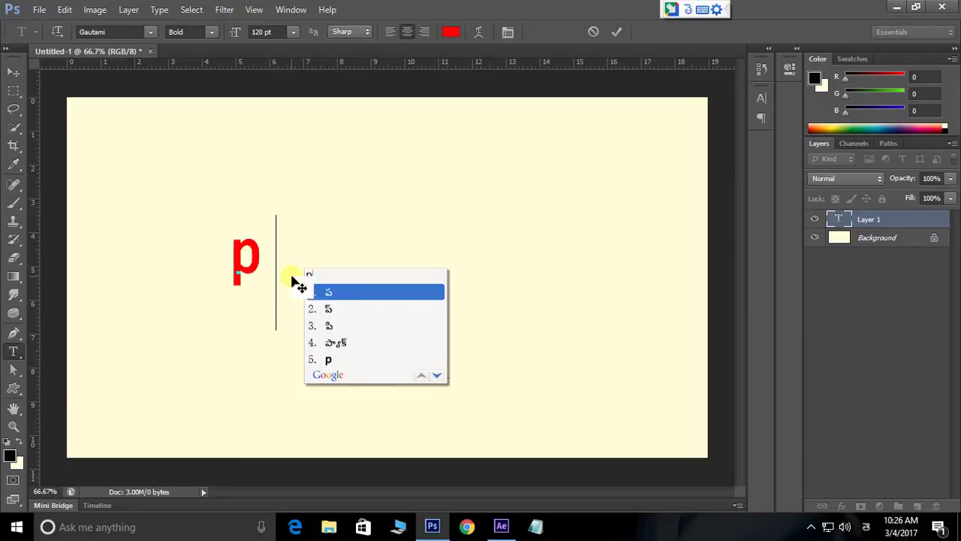
{"action": "type", "text": "elli"}
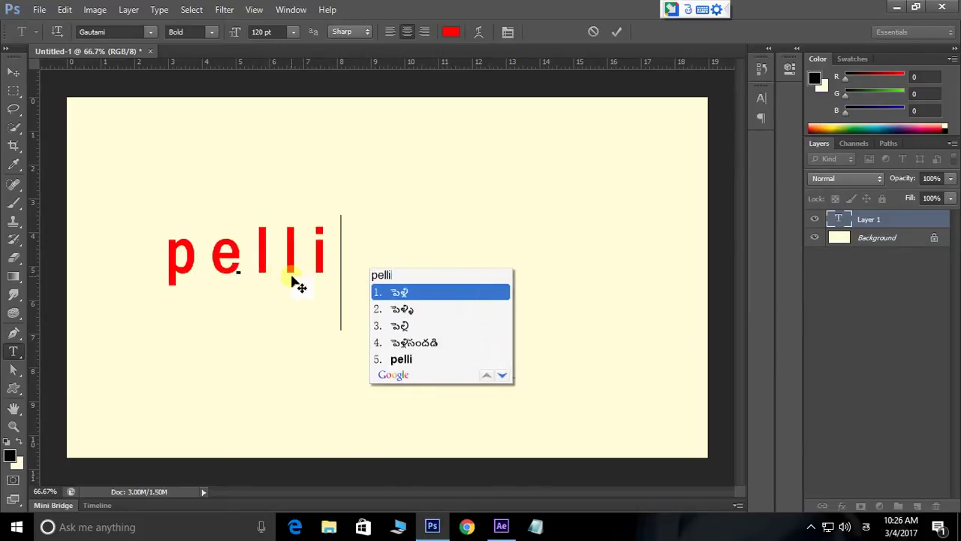
{"action": "type", "text": "s"}
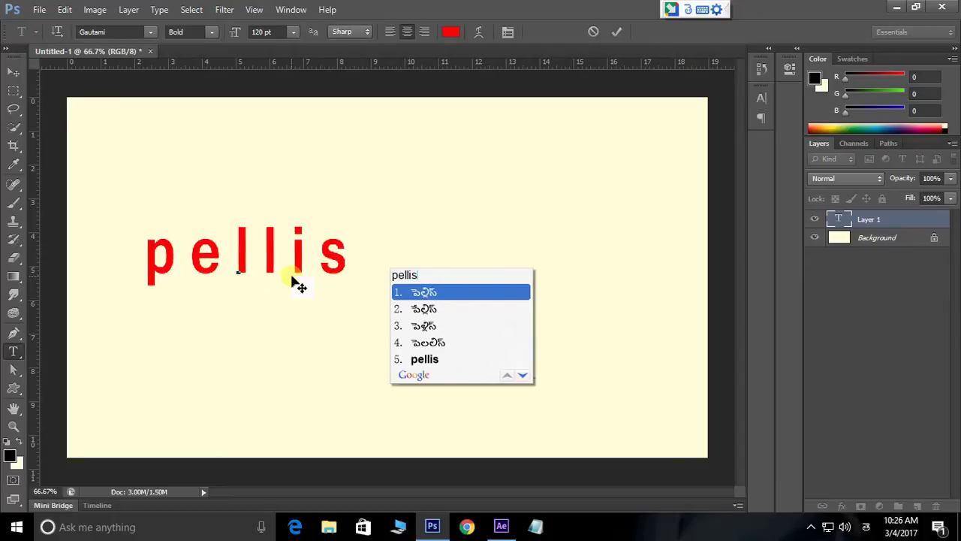
{"action": "type", "text": "and"}
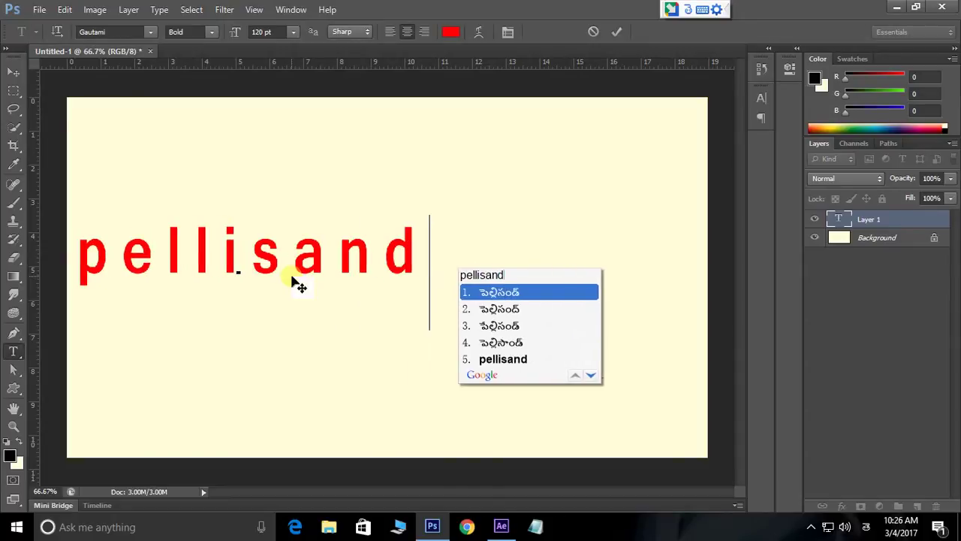
{"action": "type", "text": "ad"}
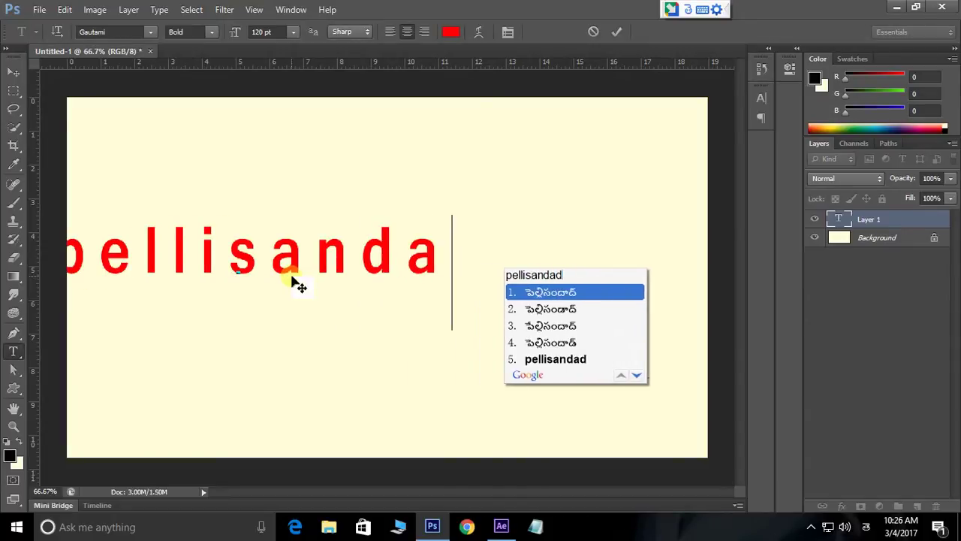
{"action": "type", "text": "e"}
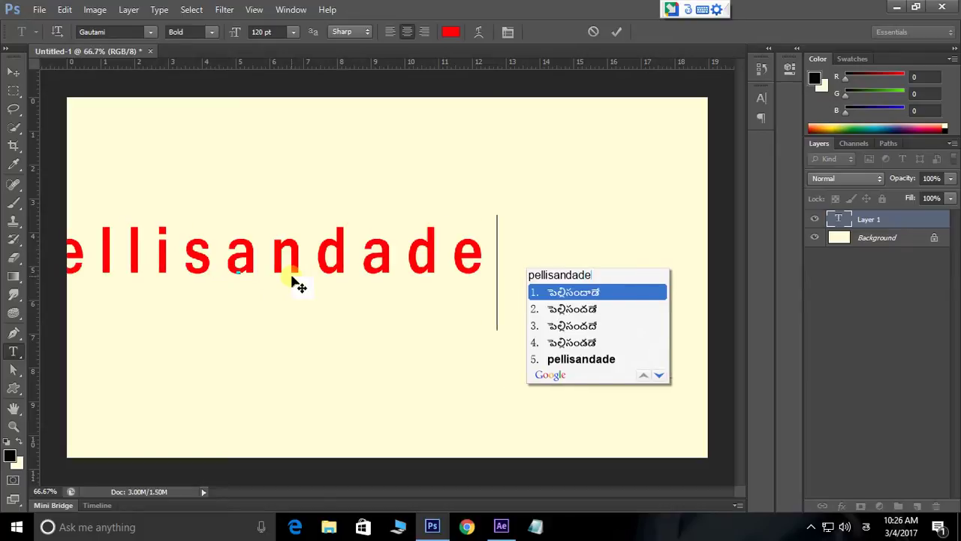
{"action": "key", "text": "BackSpace"}
{"action": "type", "text": "i"}
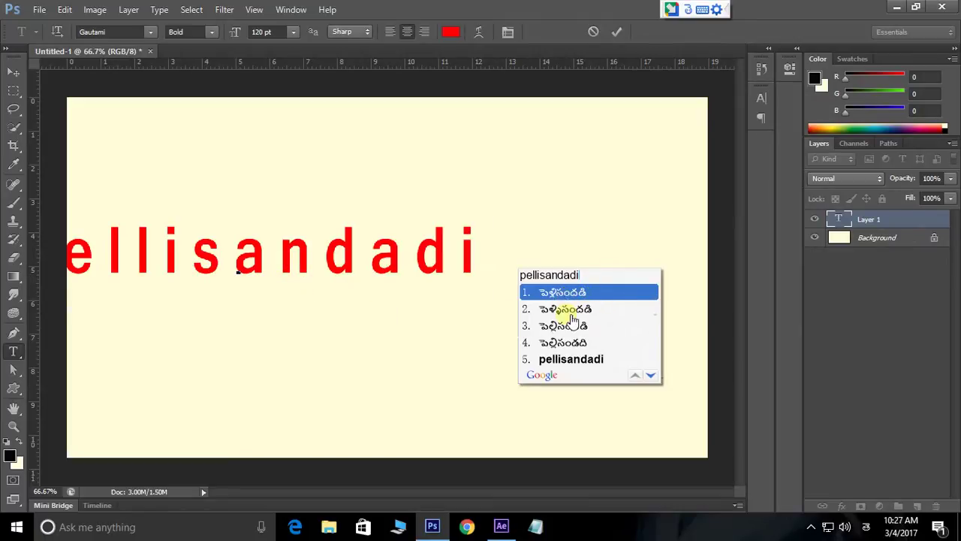
{"action": "left_click", "coordinate": [562, 293]}
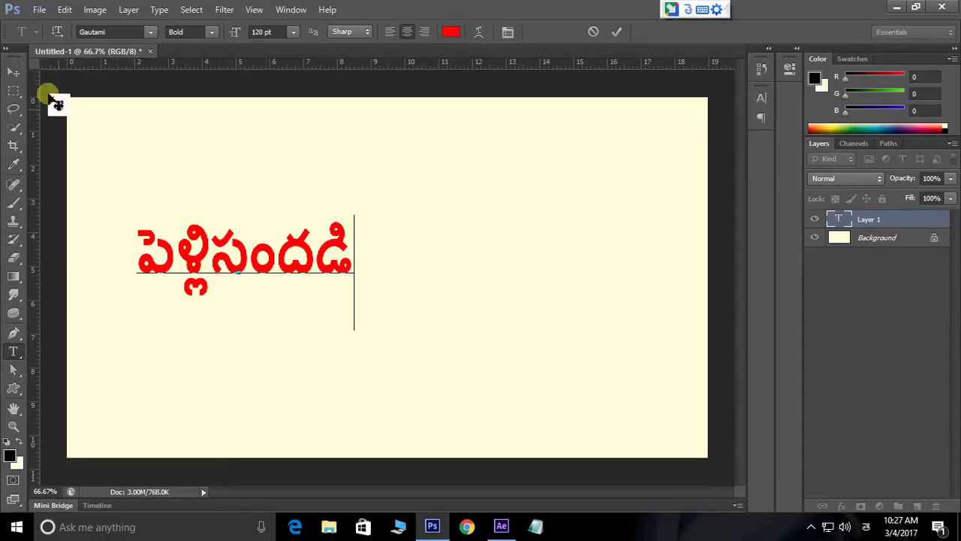
{"action": "left_click", "coordinate": [13, 71]}
Move the Telugu word to the canvas centre, then select and copy its text
{"action": "left_click_drag", "start_coordinate": [311, 269], "coordinate": [458, 295]}
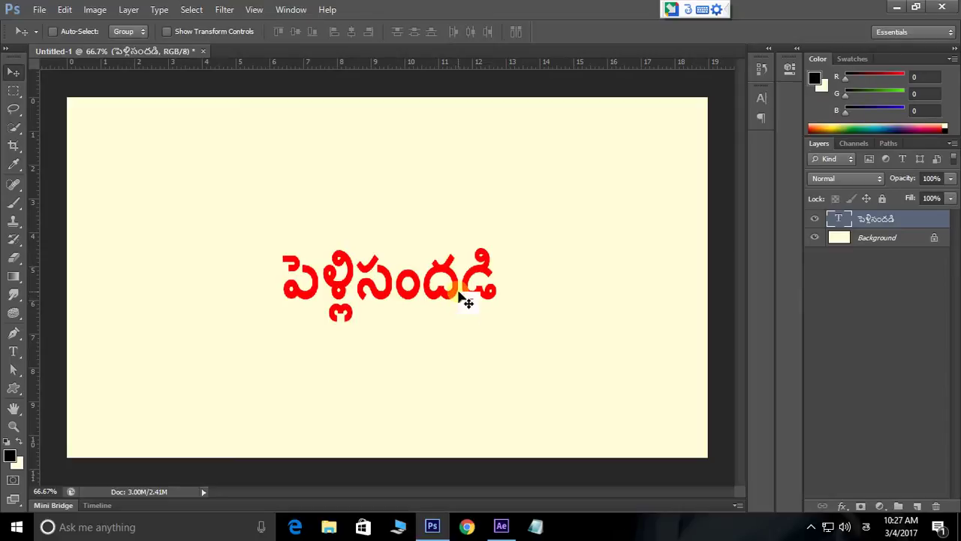
{"action": "left_click_drag", "start_coordinate": [458, 292], "coordinate": [453, 289]}
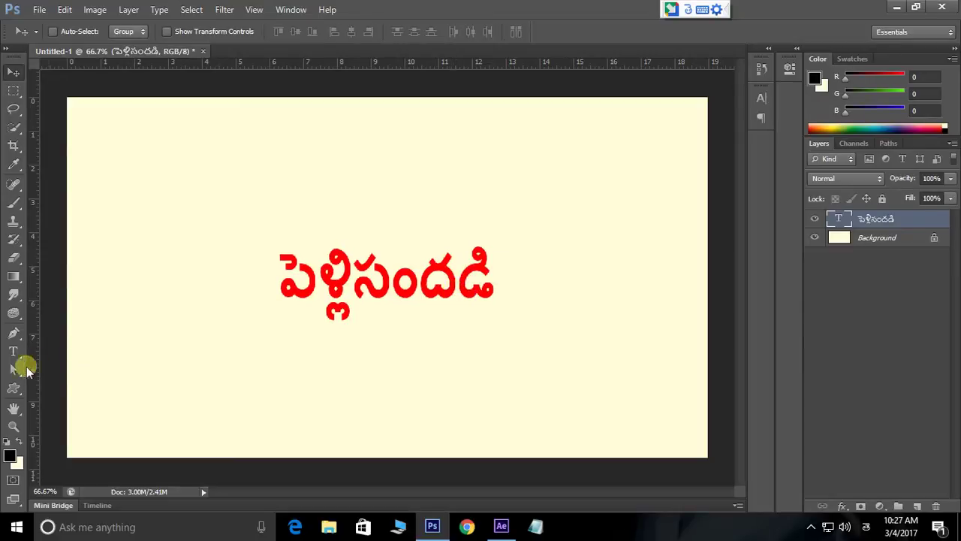
{"action": "left_click", "coordinate": [14, 351]}
{"action": "left_click_drag", "start_coordinate": [280, 281], "coordinate": [492, 287]}
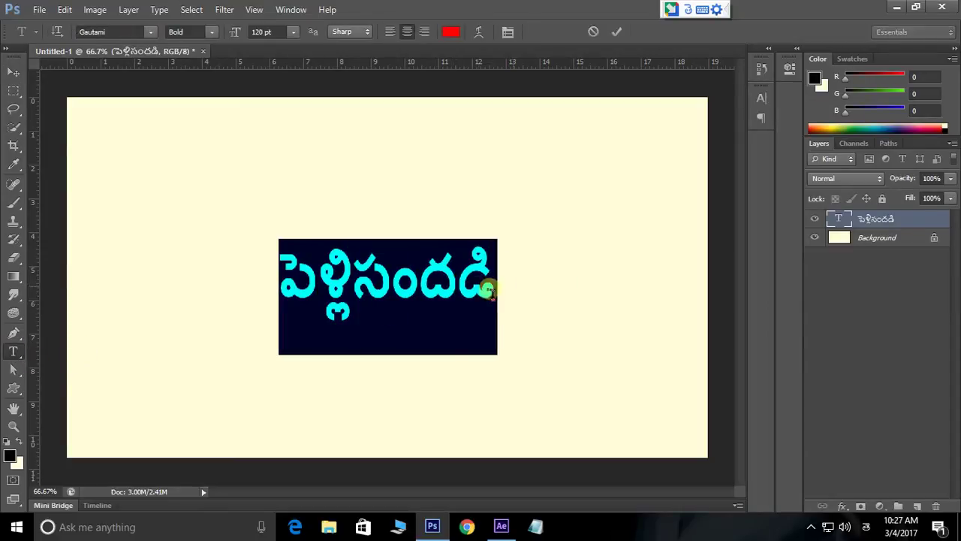
{"action": "right_click", "coordinate": [481, 284]}
{"action": "left_click", "coordinate": [510, 66]}
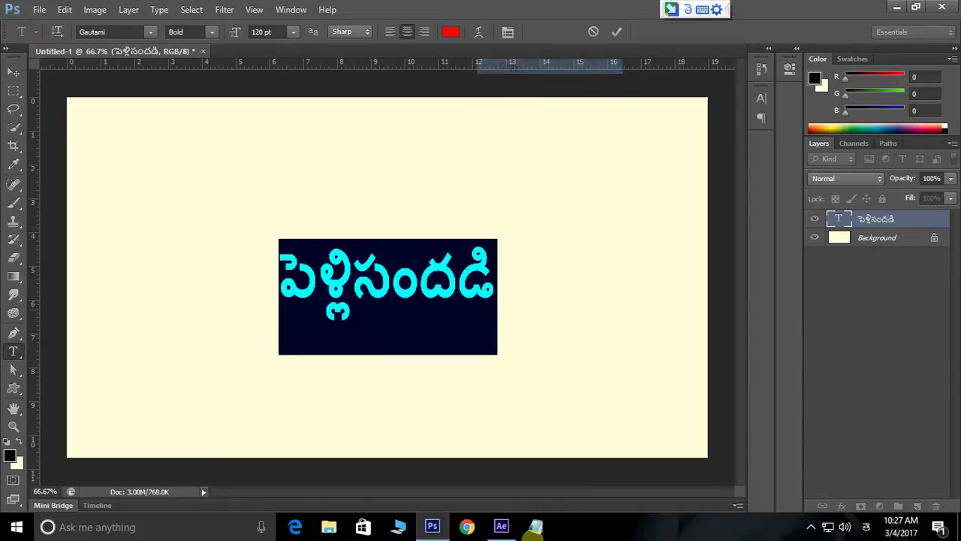
Create Comp 1 in After Effects at 823×444 px, 25 fps, 20 seconds long
{"action": "left_click", "coordinate": [502, 527]}
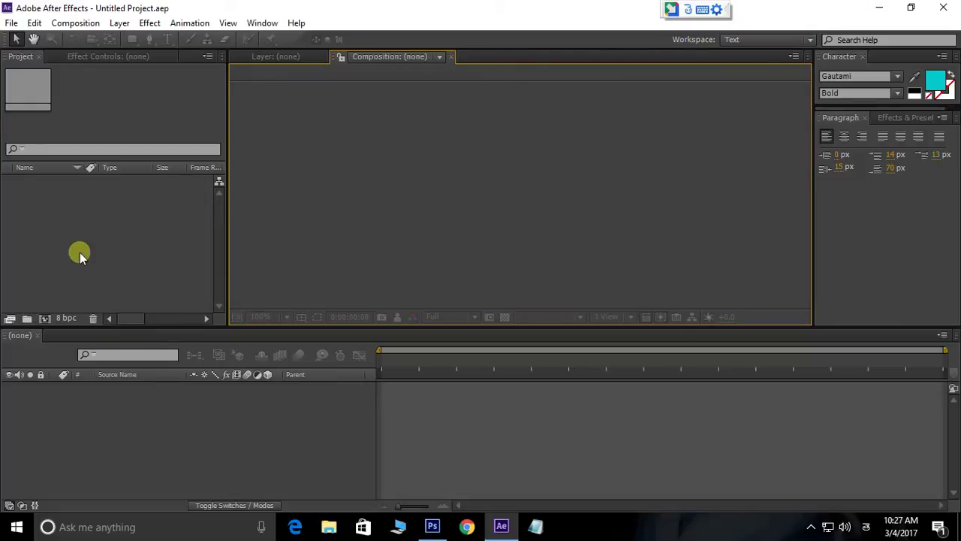
{"action": "left_click", "coordinate": [44, 319]}
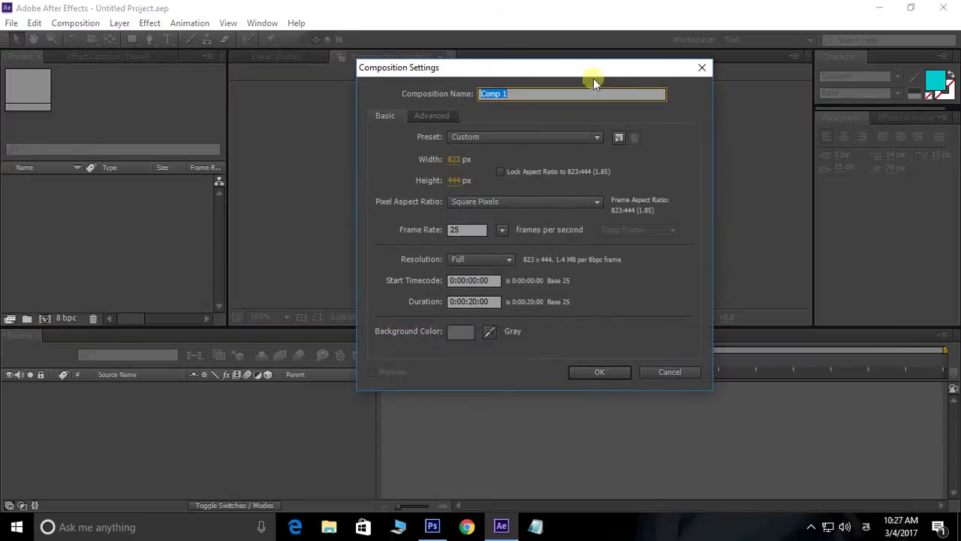
{"action": "left_click_drag", "start_coordinate": [573, 72], "coordinate": [574, 60]}
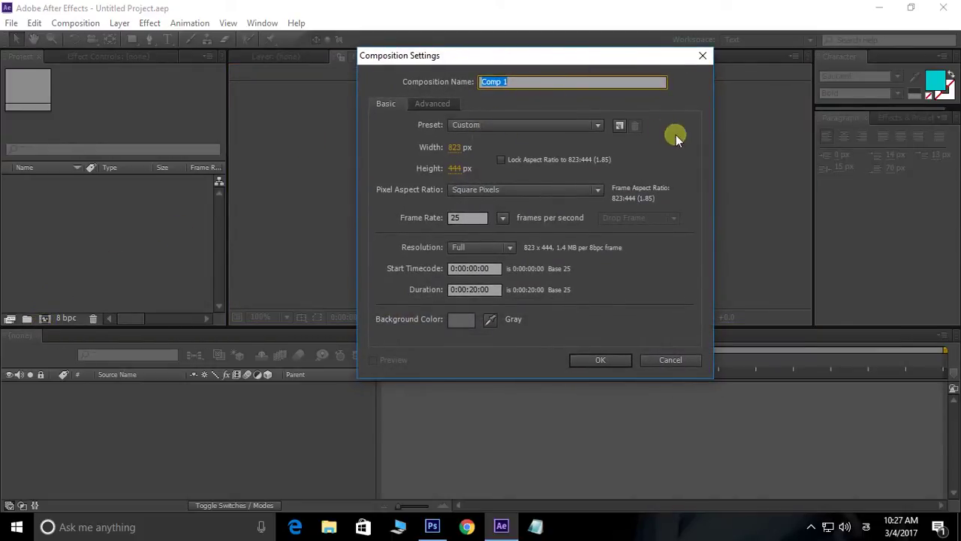
{"action": "left_click", "coordinate": [599, 362]}
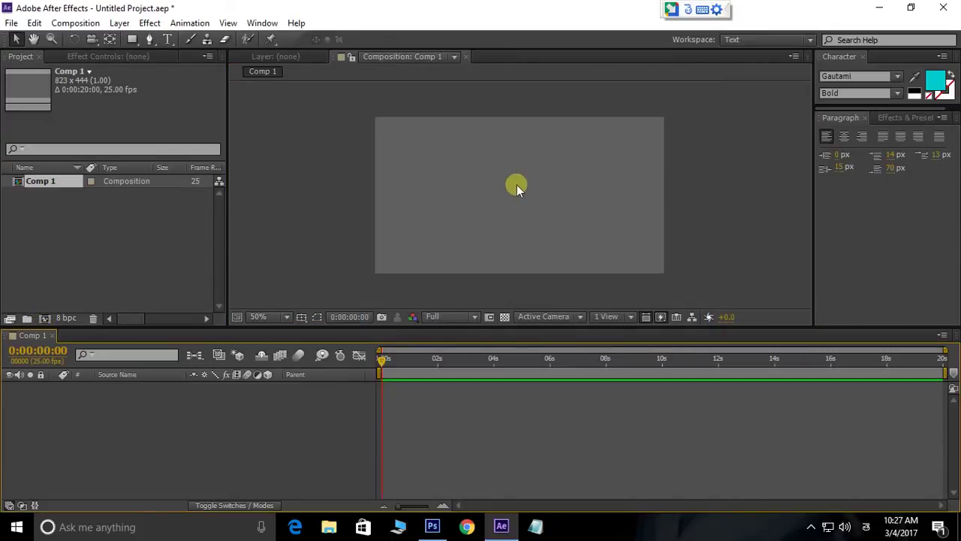
{"action": "left_click", "coordinate": [522, 202]}
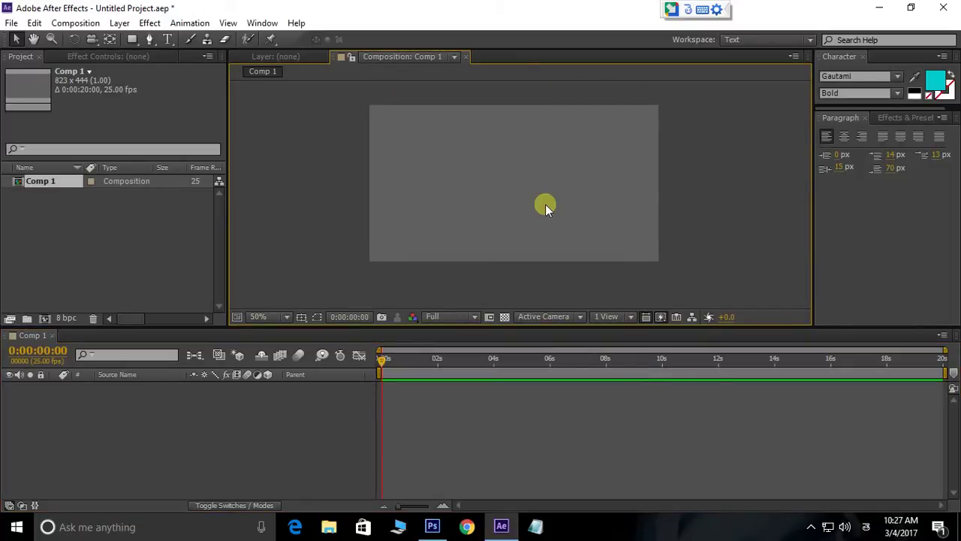
{"action": "left_click_drag", "start_coordinate": [548, 161], "coordinate": [541, 176]}
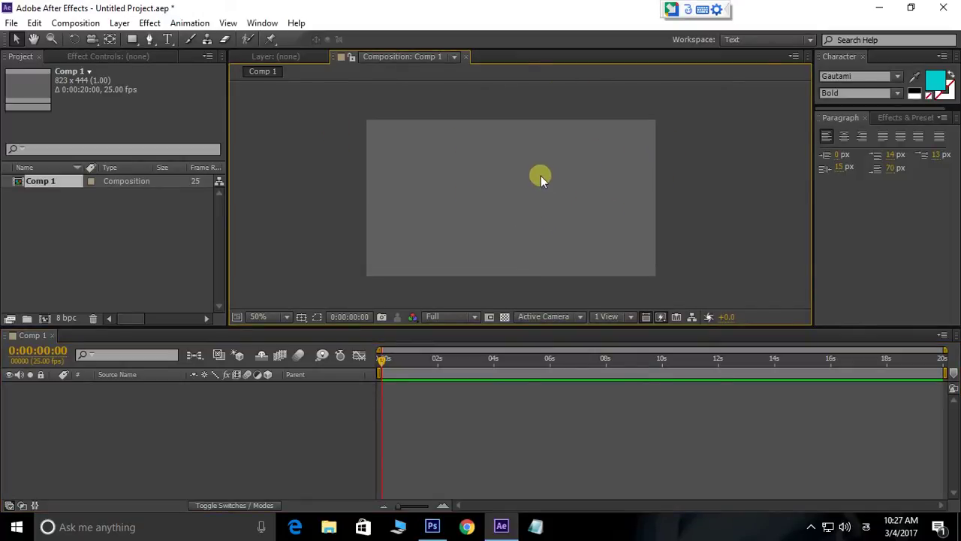
Paste the copied Telugu word into a new text layer in Comp 1
{"action": "left_click", "coordinate": [168, 44]}
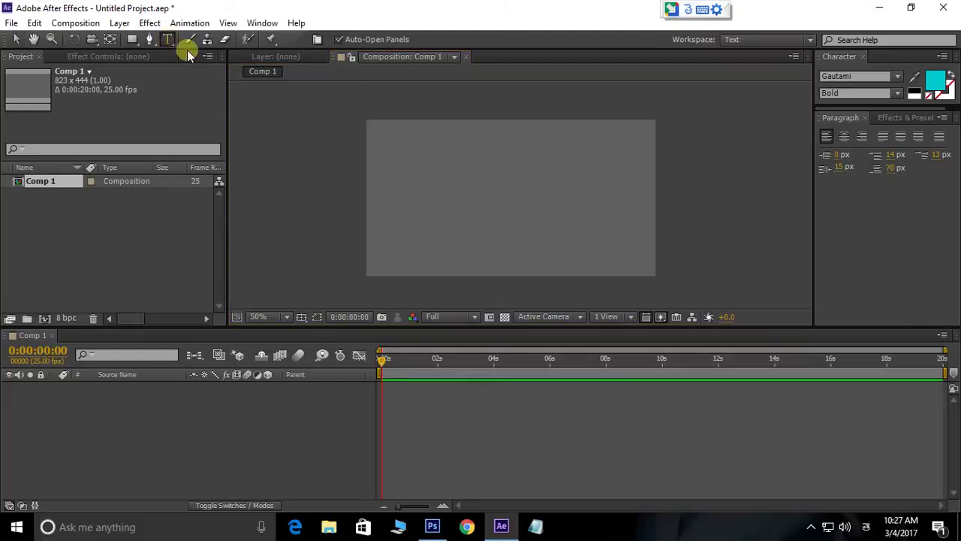
{"action": "left_click", "coordinate": [434, 194]}
{"action": "right_click", "coordinate": [437, 194]}
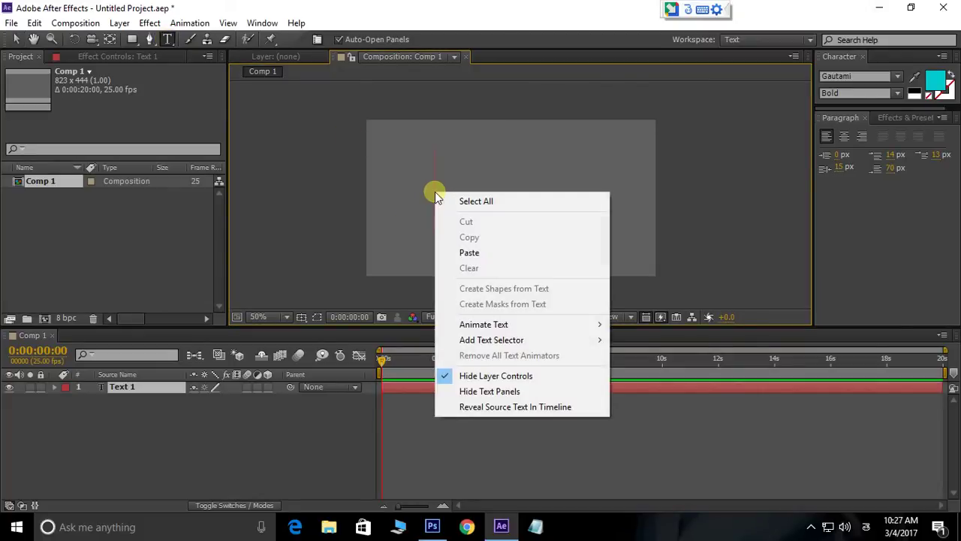
{"action": "left_click", "coordinate": [472, 258]}
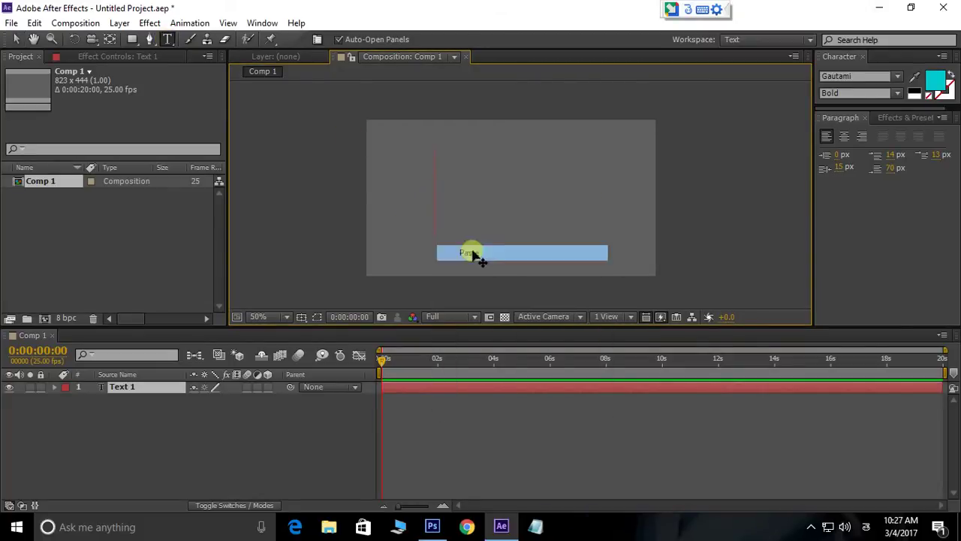
Centre the Telugu text in the comp and scale it down
{"action": "left_click", "coordinate": [15, 39]}
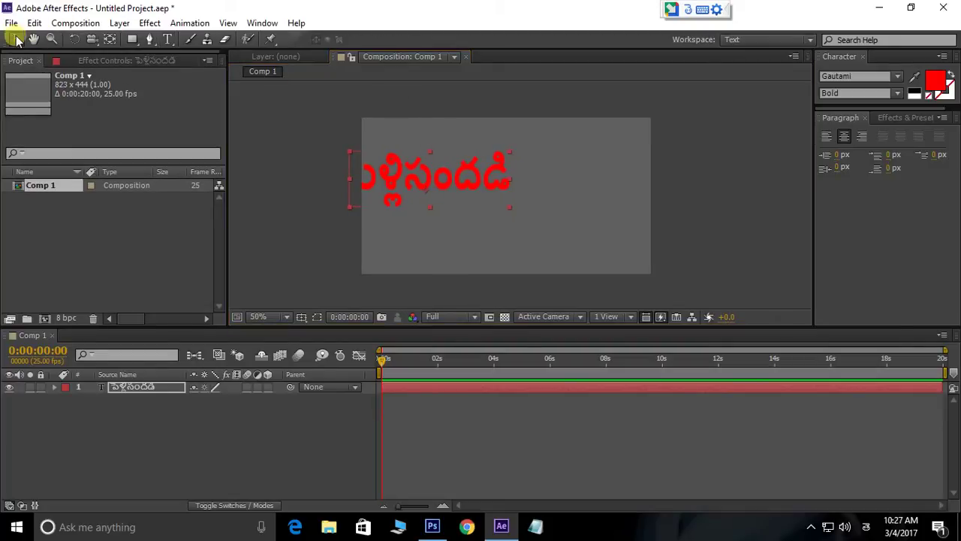
{"action": "left_click_drag", "start_coordinate": [446, 187], "coordinate": [530, 205]}
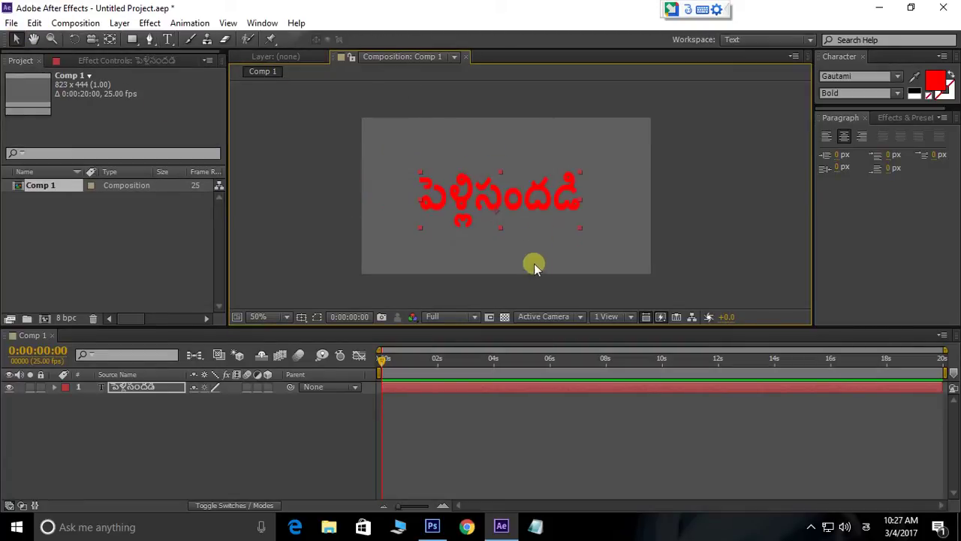
{"action": "scroll", "coordinate": [523, 157], "scroll_direction": "up", "scroll_amount": 2}
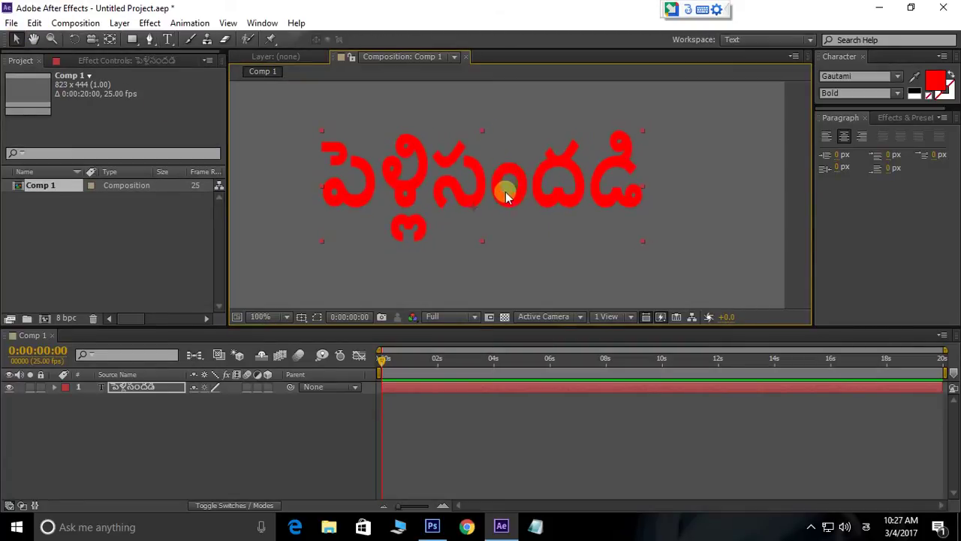
{"action": "left_click_drag", "start_coordinate": [508, 197], "coordinate": [521, 206]}
{"action": "scroll", "coordinate": [697, 252], "scroll_direction": "down", "scroll_amount": 2}
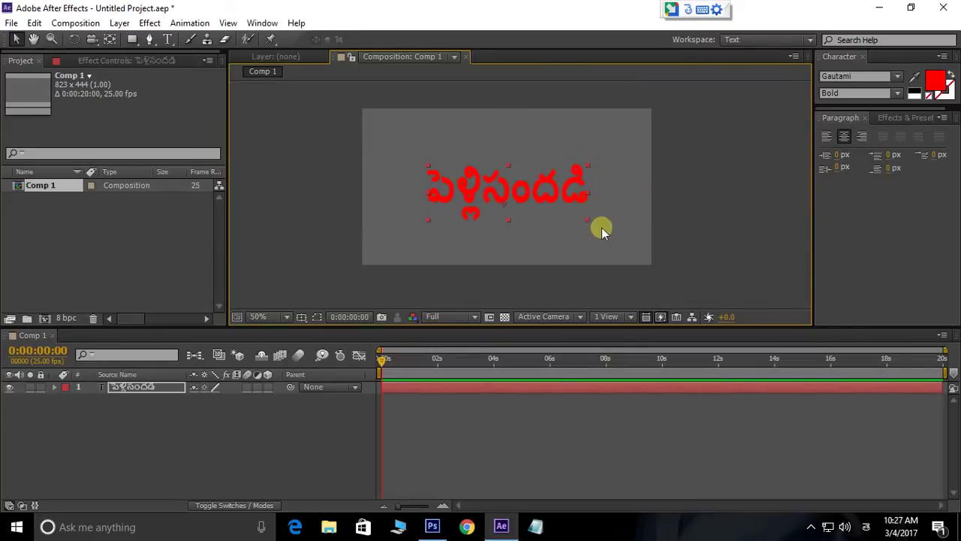
{"action": "left_click_drag", "start_coordinate": [587, 221], "coordinate": [564, 219]}
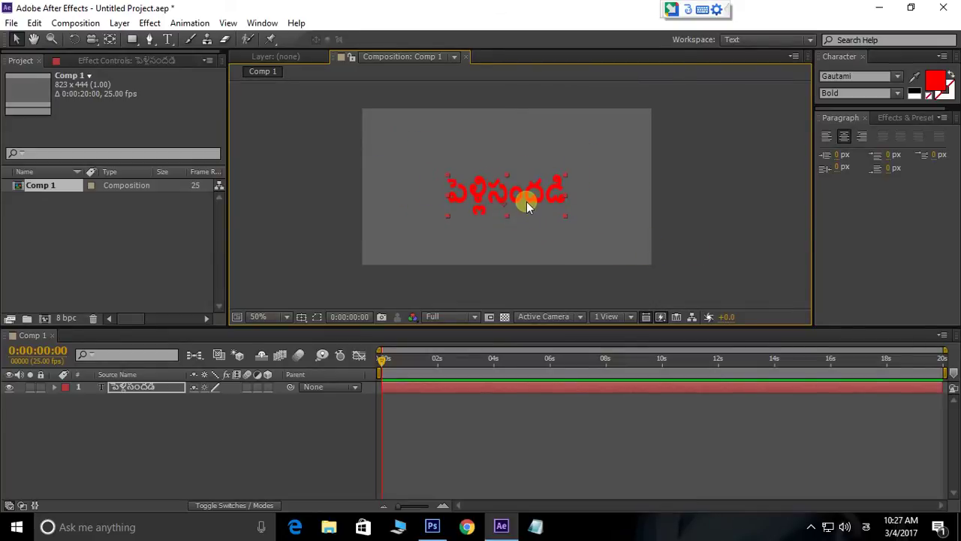
Change the text fill colour from red to blue 004BE4
{"action": "left_click", "coordinate": [932, 84]}
{"action": "left_click_drag", "start_coordinate": [485, 217], "coordinate": [376, 287]}
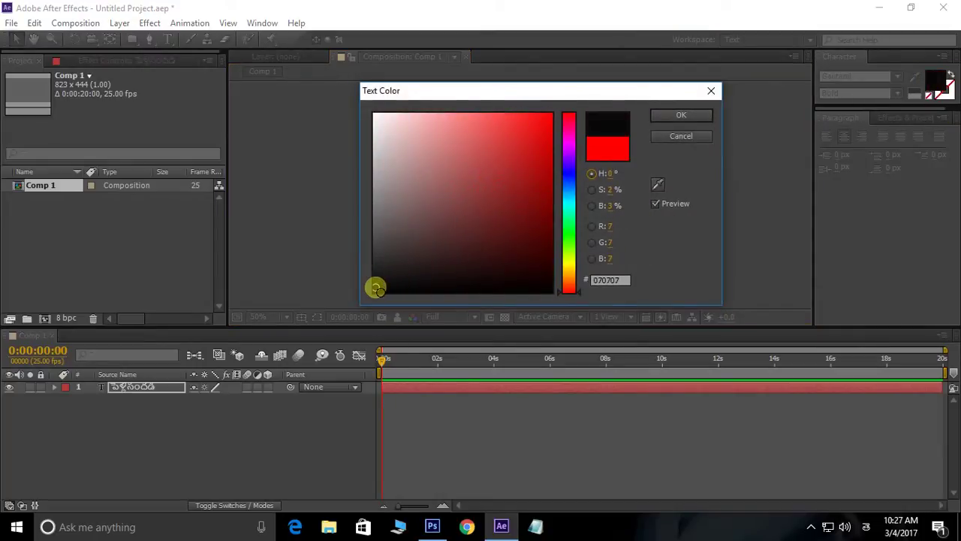
{"action": "left_click", "coordinate": [569, 183]}
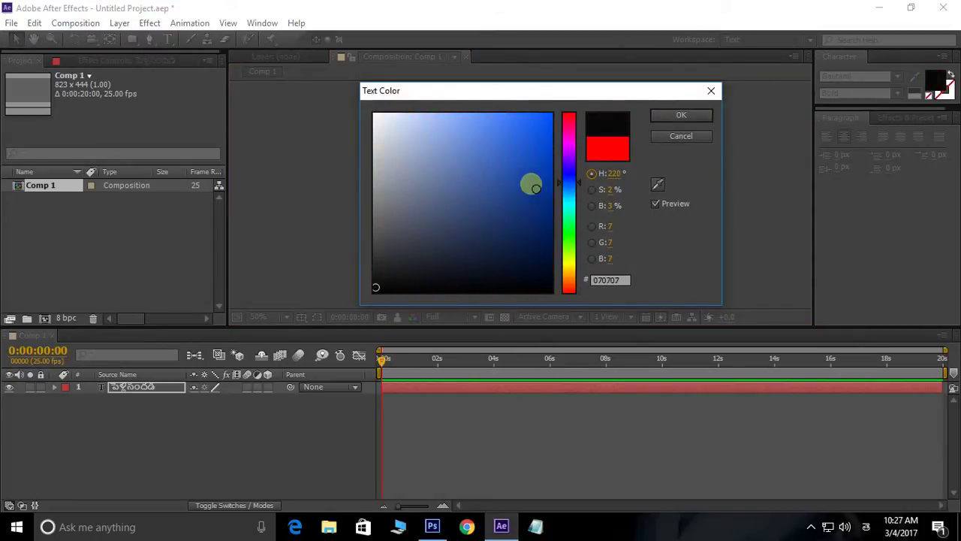
{"action": "left_click_drag", "start_coordinate": [532, 186], "coordinate": [551, 172]}
{"action": "left_click", "coordinate": [681, 115]}
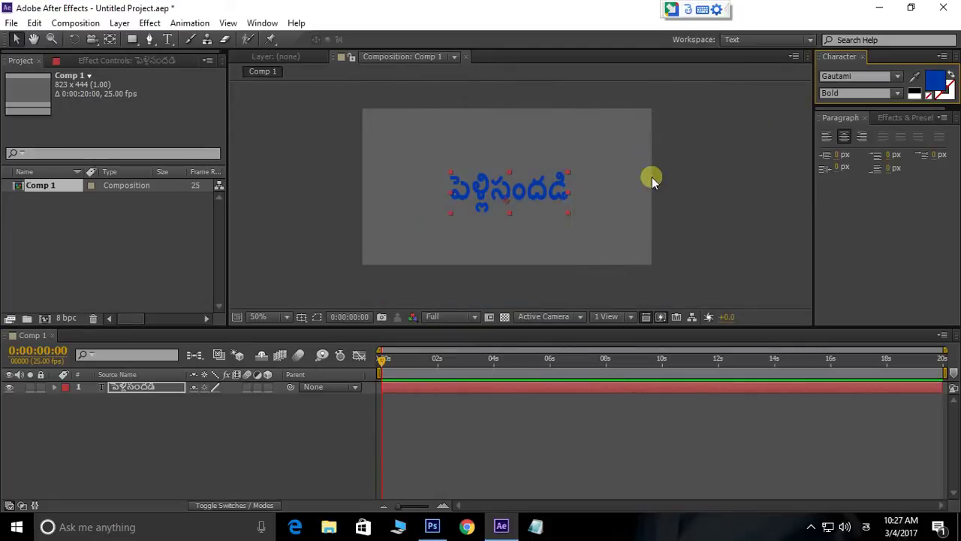
{"action": "left_click", "coordinate": [937, 80]}
{"action": "left_click_drag", "start_coordinate": [552, 174], "coordinate": [551, 134]}
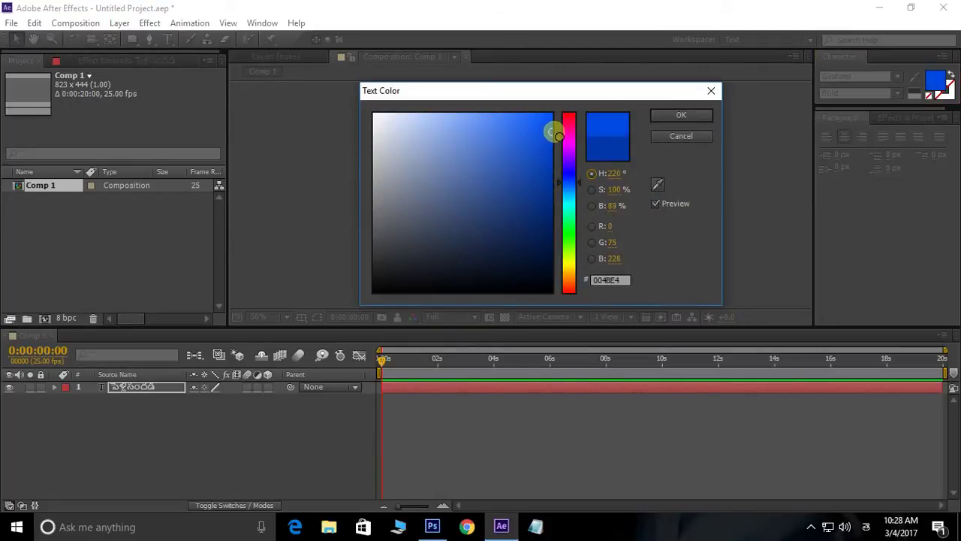
{"action": "left_click", "coordinate": [681, 115]}
Nudge the text slightly lower and set its outline colour to white
{"action": "left_click", "coordinate": [531, 182]}
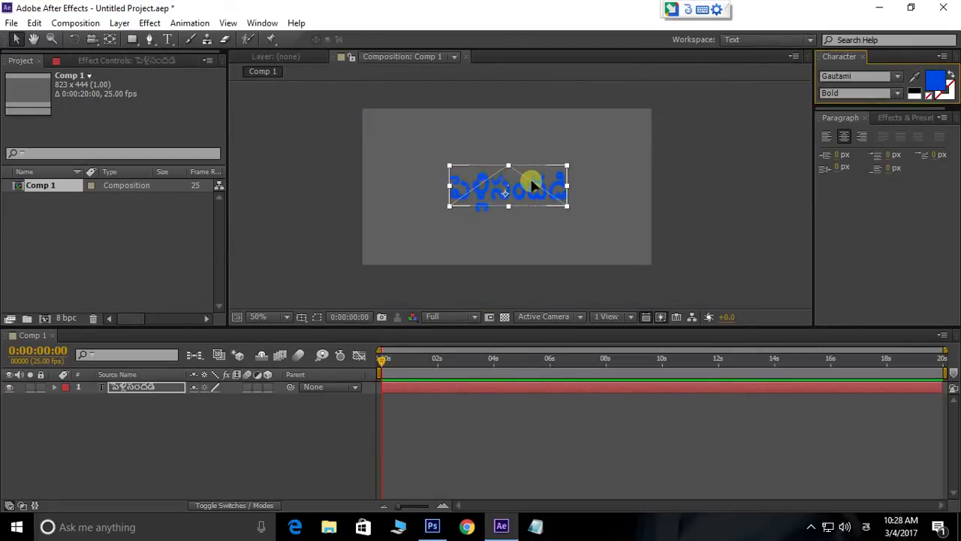
{"action": "left_click", "coordinate": [672, 165]}
{"action": "left_click", "coordinate": [523, 178]}
{"action": "scroll", "coordinate": [503, 165], "scroll_direction": "up", "scroll_amount": 1}
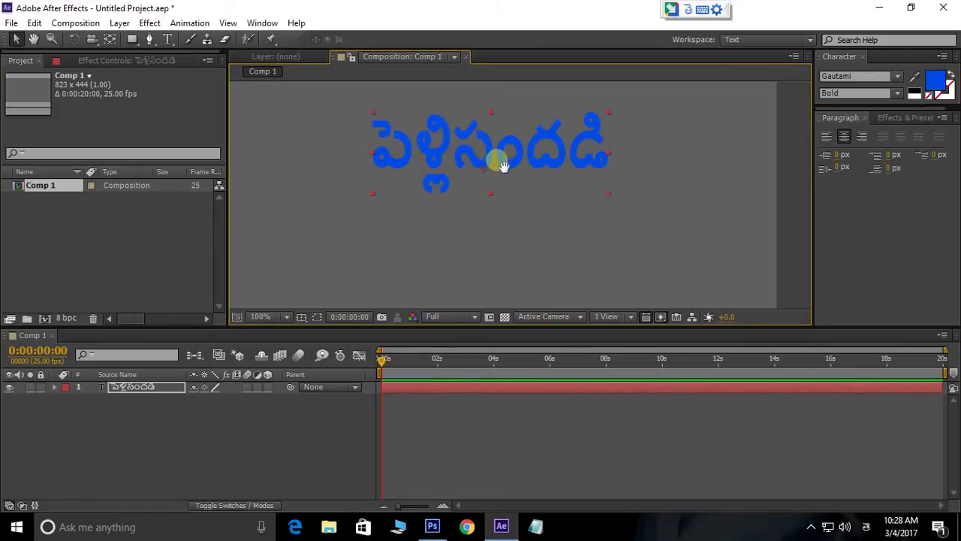
{"action": "left_click_drag", "start_coordinate": [502, 165], "coordinate": [503, 182]}
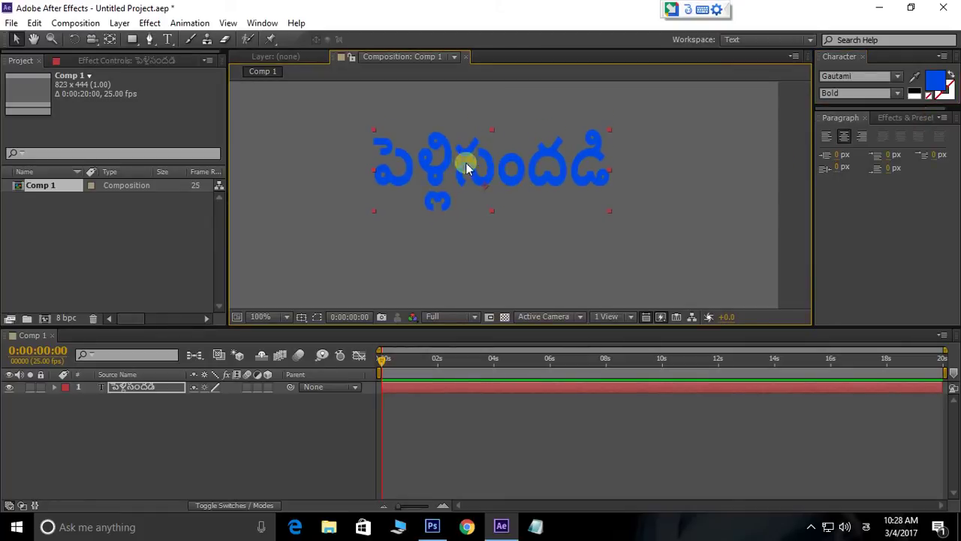
{"action": "left_click", "coordinate": [946, 94]}
{"action": "left_click", "coordinate": [915, 93]}
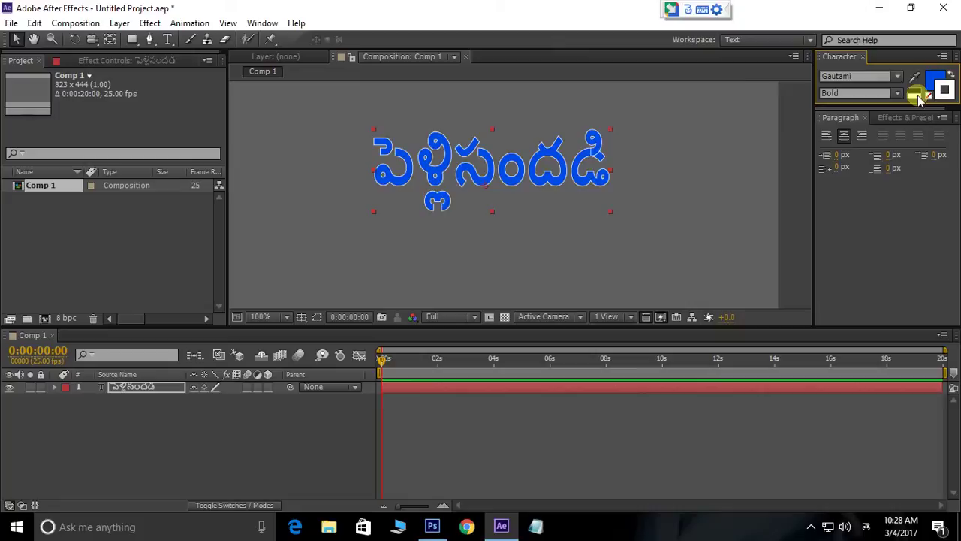
{"action": "left_click", "coordinate": [518, 147]}
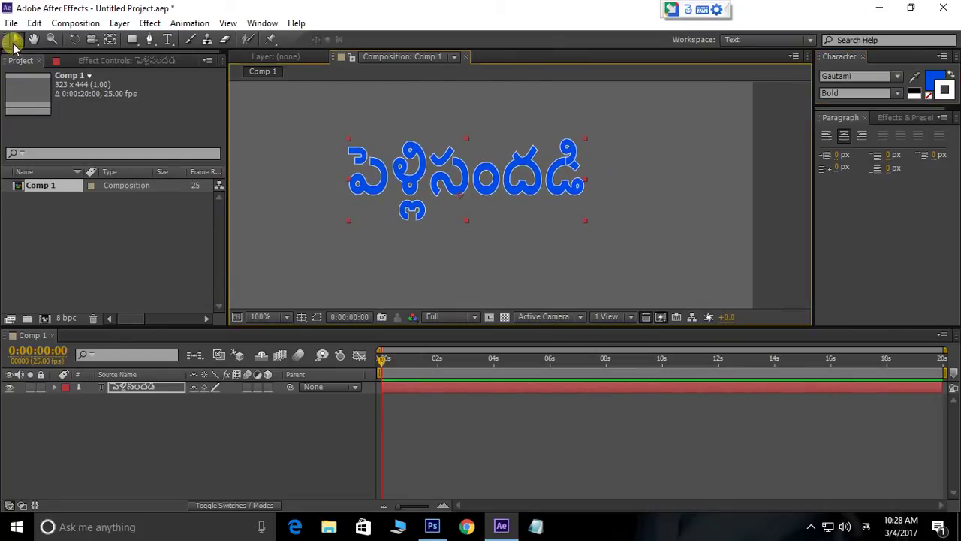
Nudge the Telugu text layer slightly lower in the comp
{"action": "left_click", "coordinate": [13, 41]}
{"action": "left_click", "coordinate": [498, 142]}
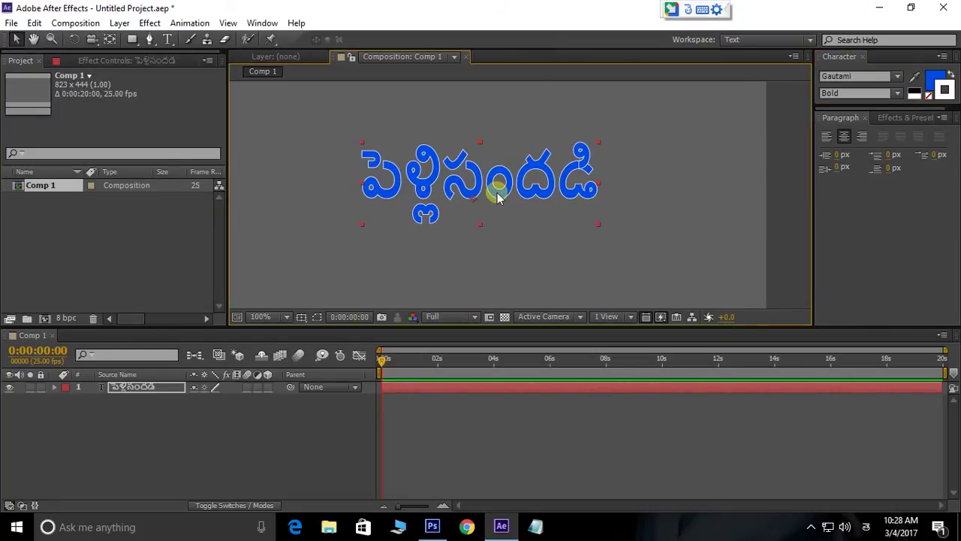
{"action": "left_click_drag", "start_coordinate": [498, 195], "coordinate": [497, 200]}
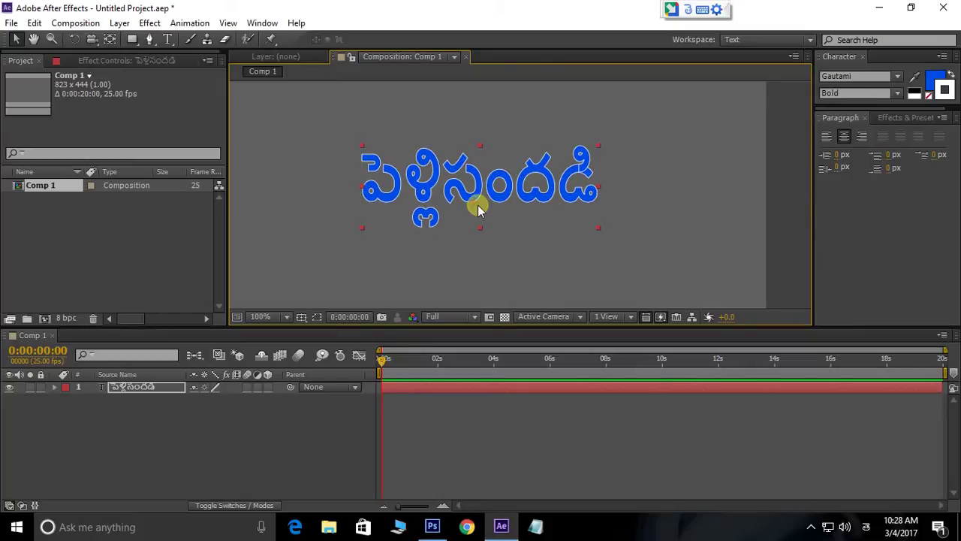
Search Effects & Presets for 'drop' after switching keyboard input back to English
{"action": "left_click", "coordinate": [900, 118]}
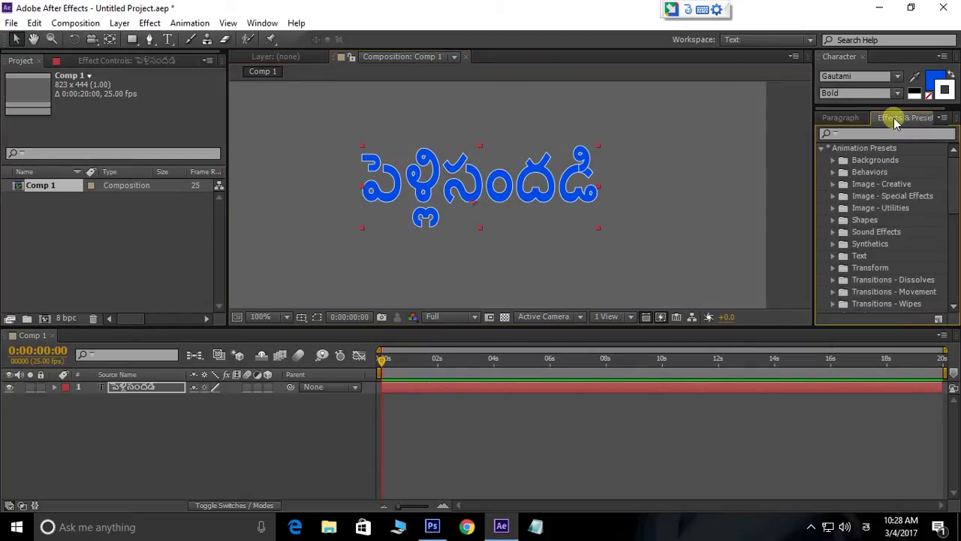
{"action": "left_click", "coordinate": [259, 23]}
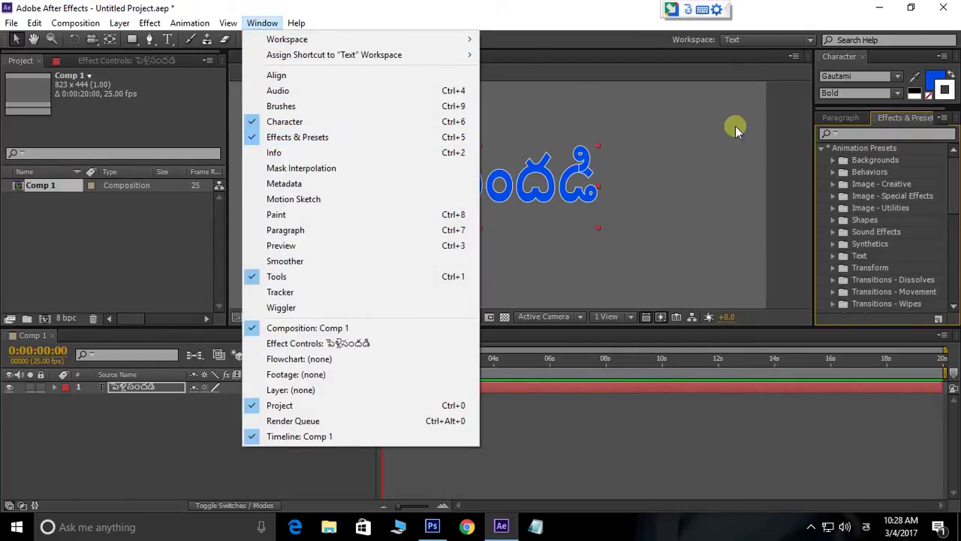
{"action": "left_click", "coordinate": [907, 134]}
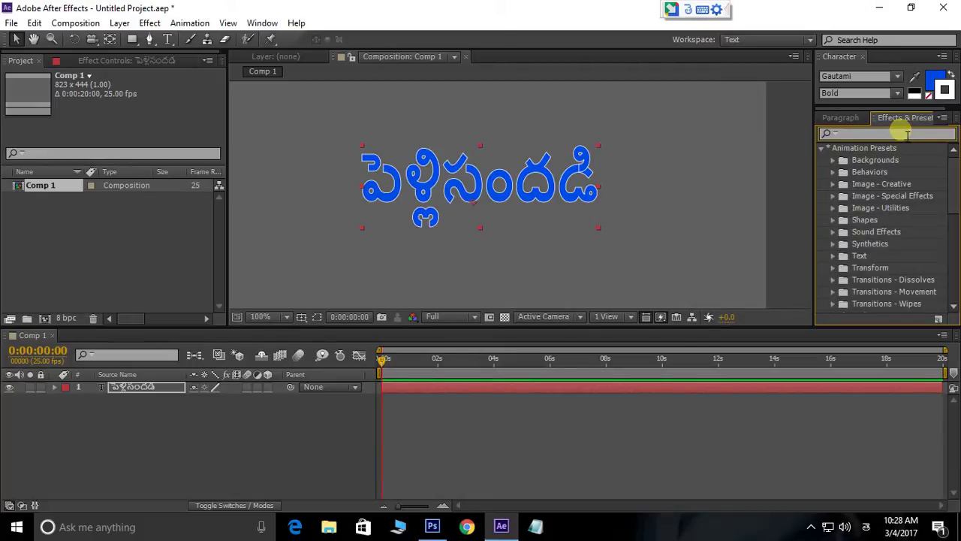
{"action": "type", "text": "drop"}
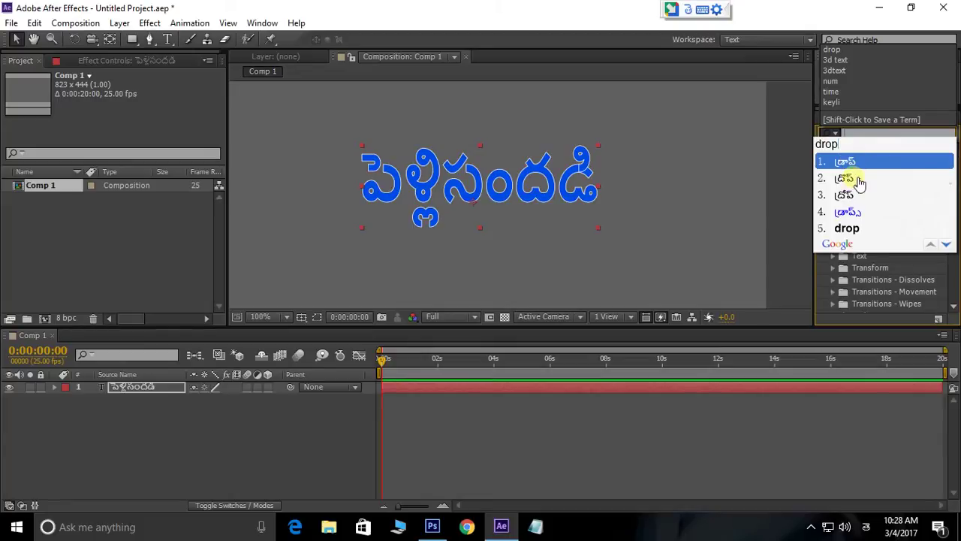
{"action": "left_click", "coordinate": [866, 530]}
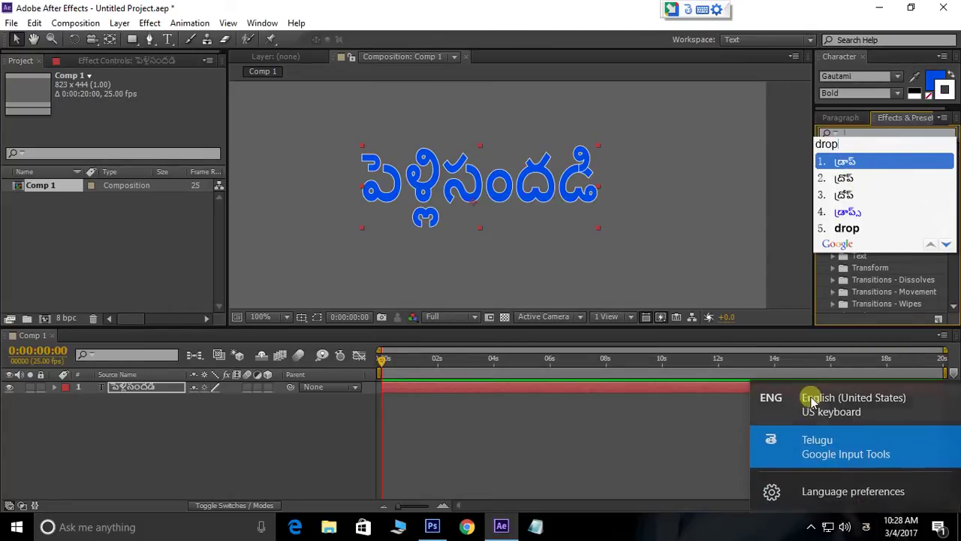
{"action": "left_click", "coordinate": [786, 399]}
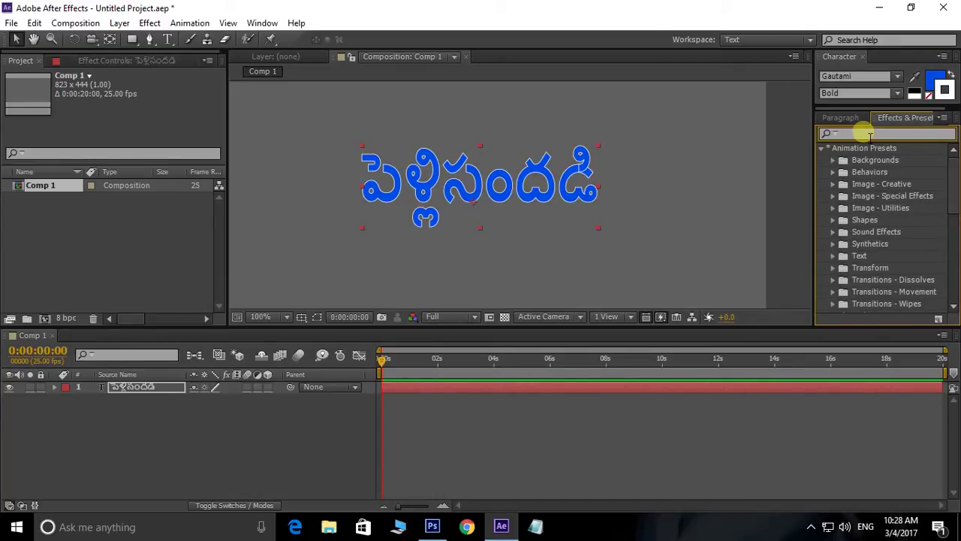
{"action": "type", "text": "drop"}
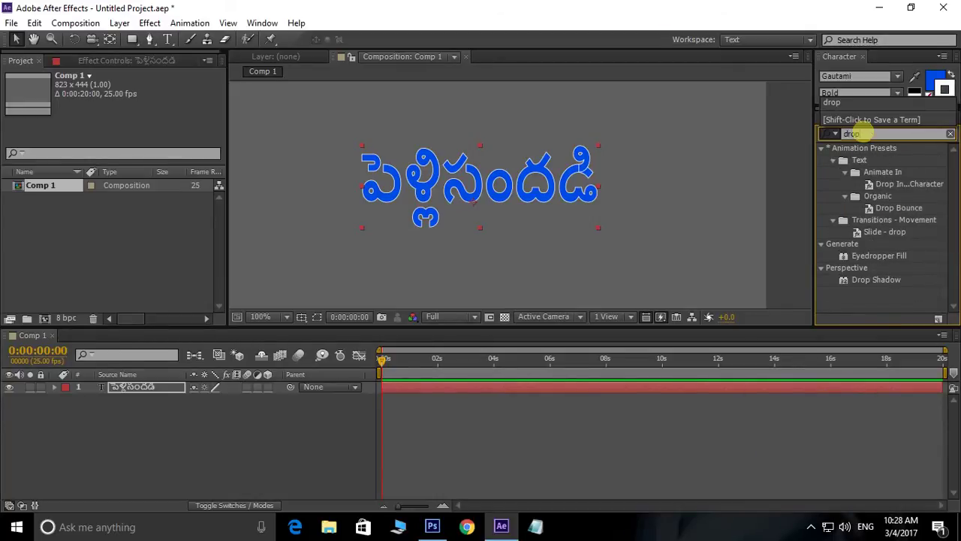
Apply the Drop Shadow effect to the blue Telugu text layer
{"action": "left_click", "coordinate": [845, 283]}
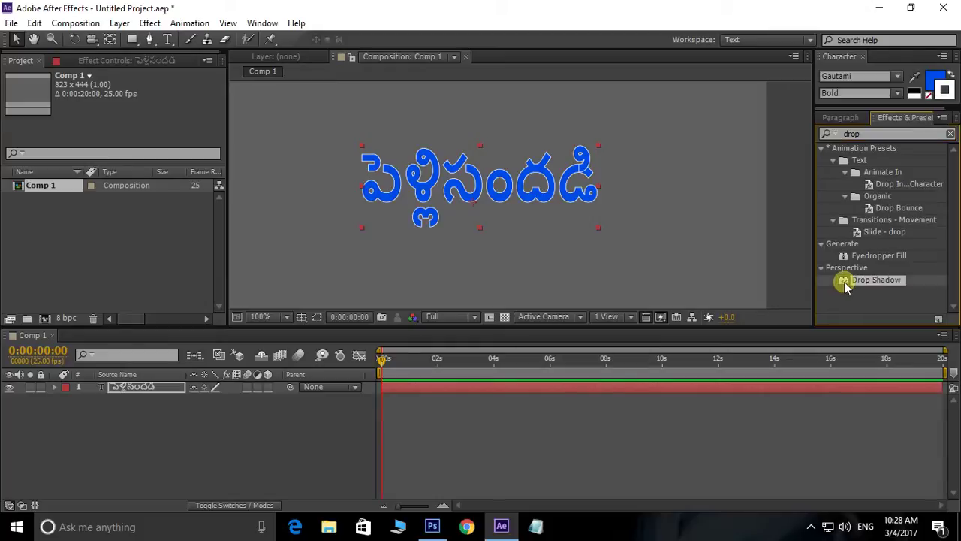
{"action": "left_click_drag", "start_coordinate": [845, 283], "coordinate": [501, 388]}
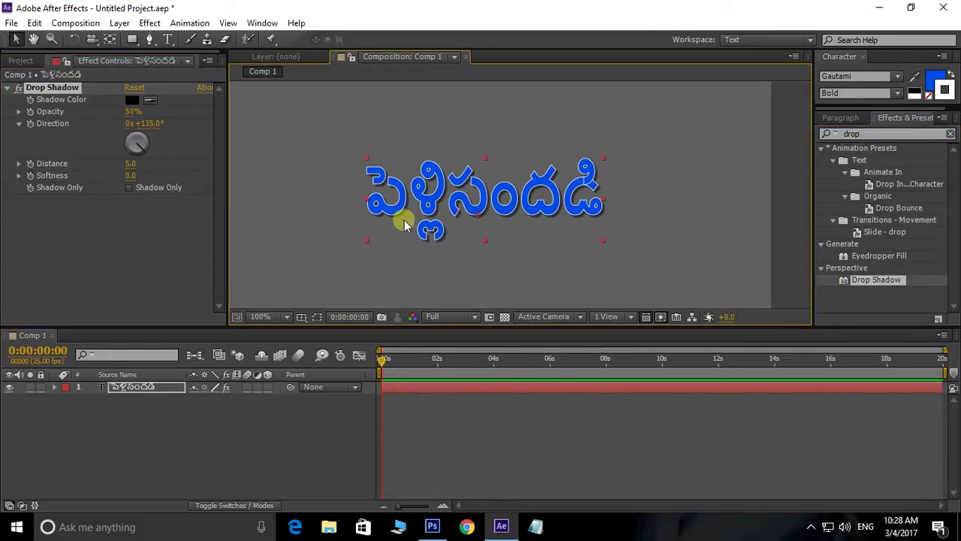
{"action": "scroll", "coordinate": [575, 205], "scroll_direction": "up", "scroll_amount": 1}
{"action": "scroll", "coordinate": [600, 205], "scroll_direction": "up", "scroll_amount": 1}
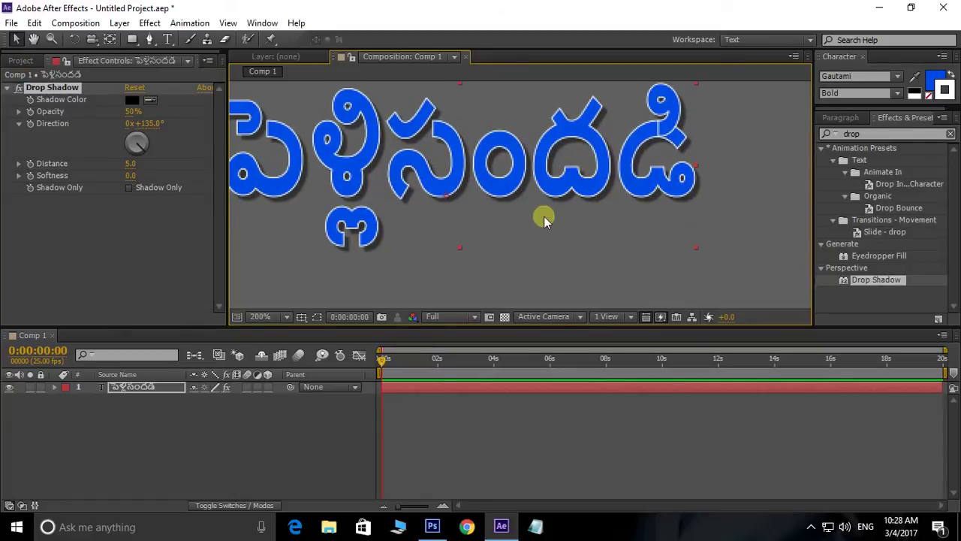
{"action": "scroll", "coordinate": [545, 219], "scroll_direction": "down", "scroll_amount": 2}
{"action": "left_click_drag", "start_coordinate": [523, 209], "coordinate": [525, 233]}
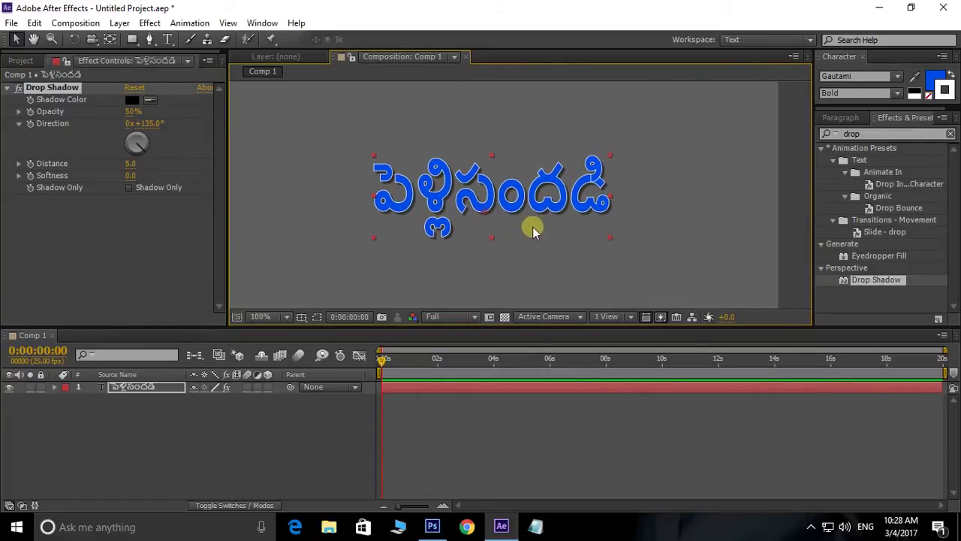
{"action": "scroll", "coordinate": [540, 226], "scroll_direction": "up", "scroll_amount": 1}
{"action": "scroll", "coordinate": [525, 239], "scroll_direction": "down", "scroll_amount": 1}
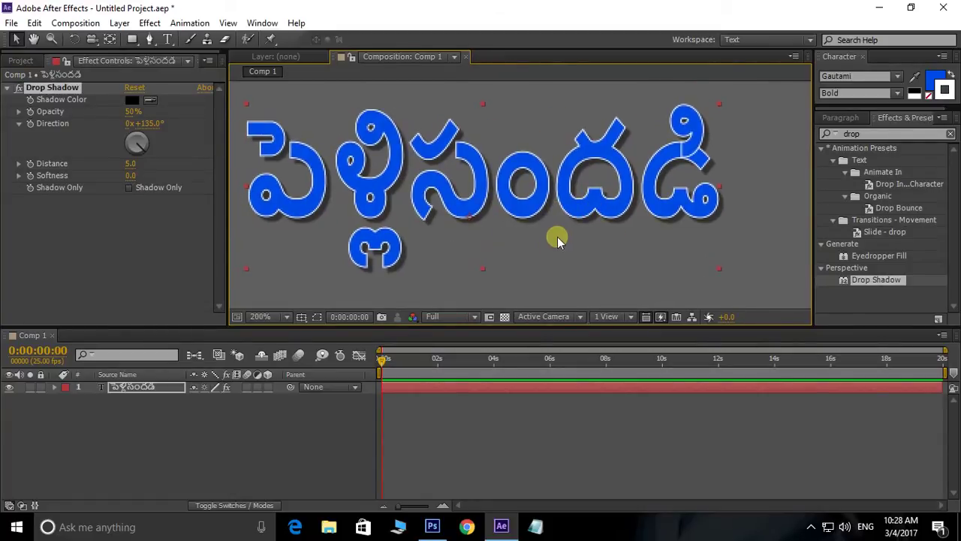
{"action": "scroll", "coordinate": [557, 241], "scroll_direction": "down", "scroll_amount": 1}
Rotate the drop shadow's Direction to 1x+122.0°
{"action": "mouse_move", "coordinate": [148, 147]}
{"action": "left_mouse_down"}
{"action": "mouse_move", "coordinate": [140, 142]}
{"action": "mouse_move", "coordinate": [156, 145]}
{"action": "left_mouse_up"}
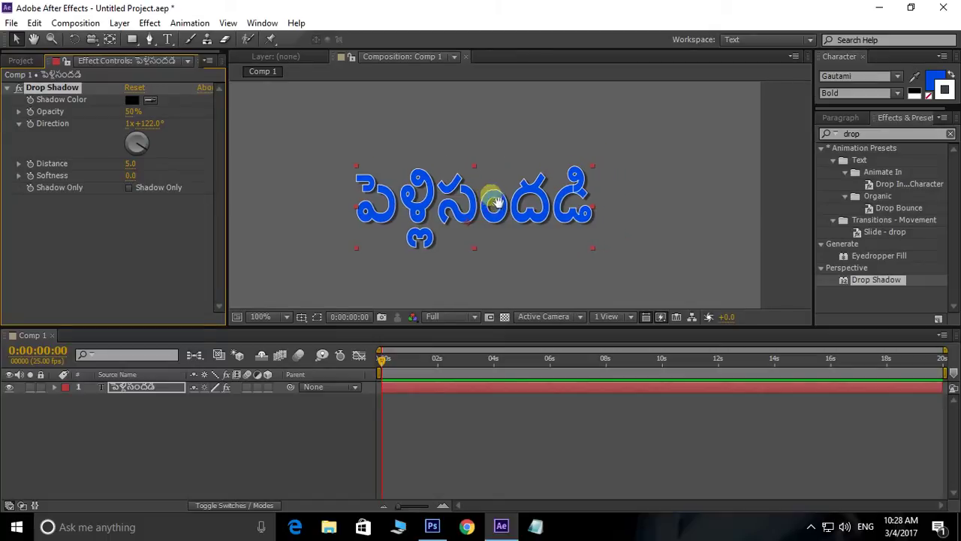
{"action": "scroll", "coordinate": [558, 188], "scroll_direction": "down", "scroll_amount": 1}
{"action": "scroll", "coordinate": [513, 205], "scroll_direction": "up", "scroll_amount": 1}
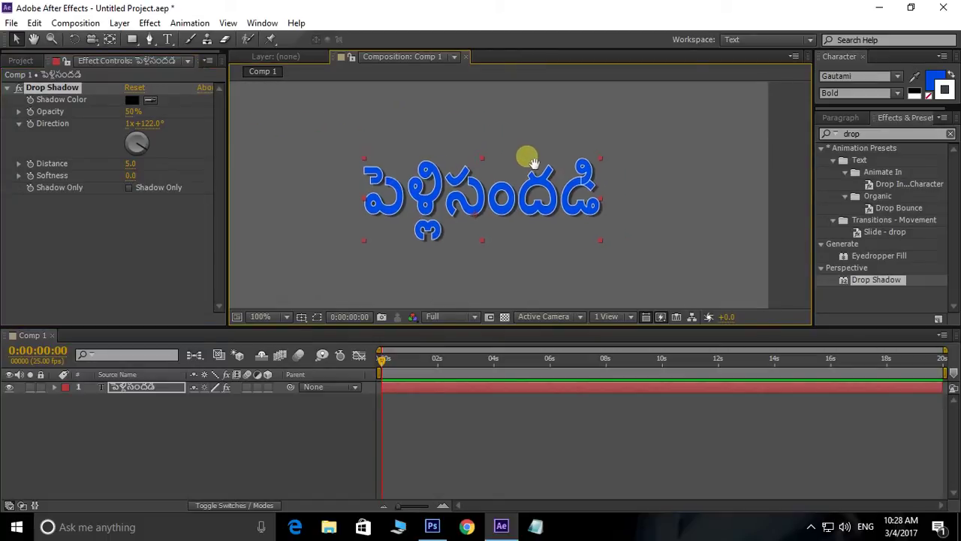
{"action": "scroll", "coordinate": [502, 206], "scroll_direction": "down", "scroll_amount": 1}
{"action": "scroll", "coordinate": [505, 213], "scroll_direction": "up", "scroll_amount": 1}
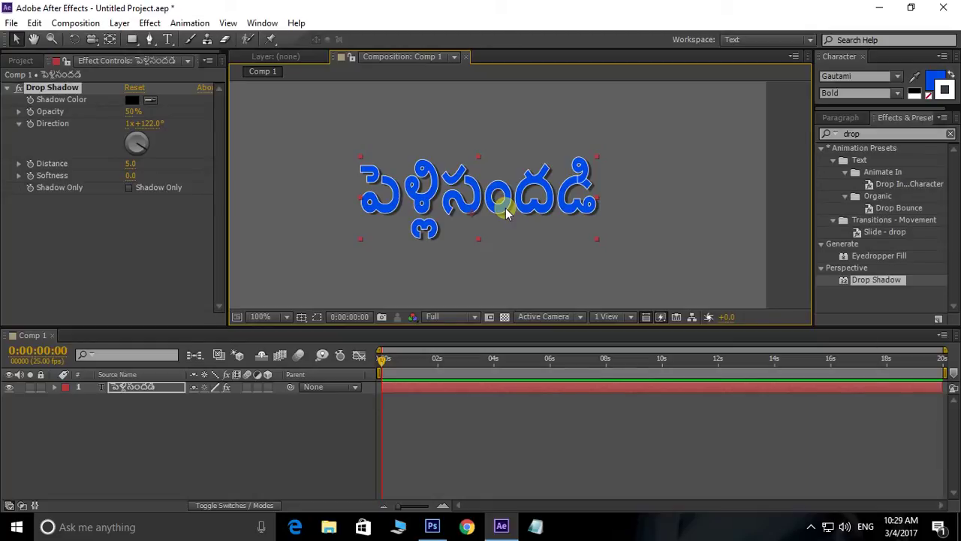
Expand Animation Presets > Text > 3D Text in Effects & Presets
{"action": "left_click", "coordinate": [841, 118]}
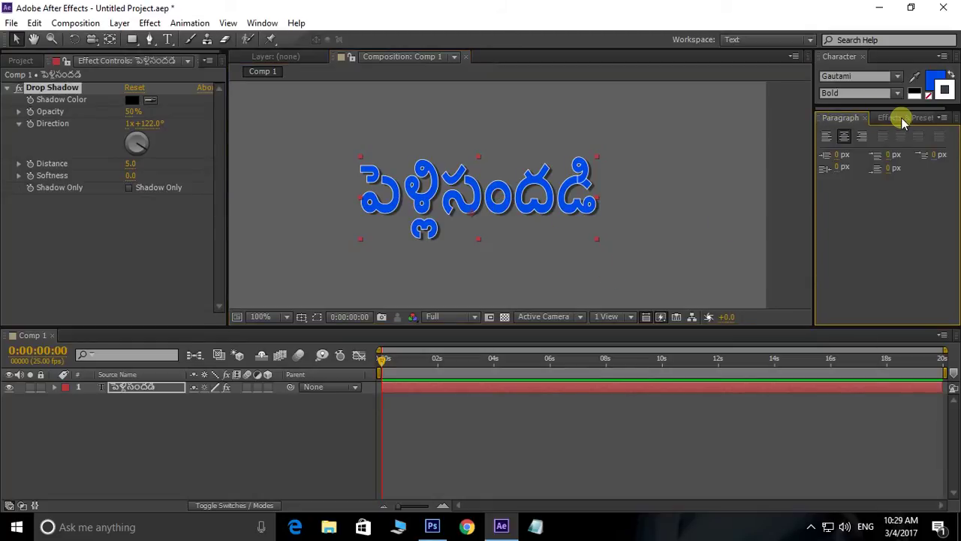
{"action": "left_click", "coordinate": [904, 118]}
{"action": "left_click", "coordinate": [821, 148]}
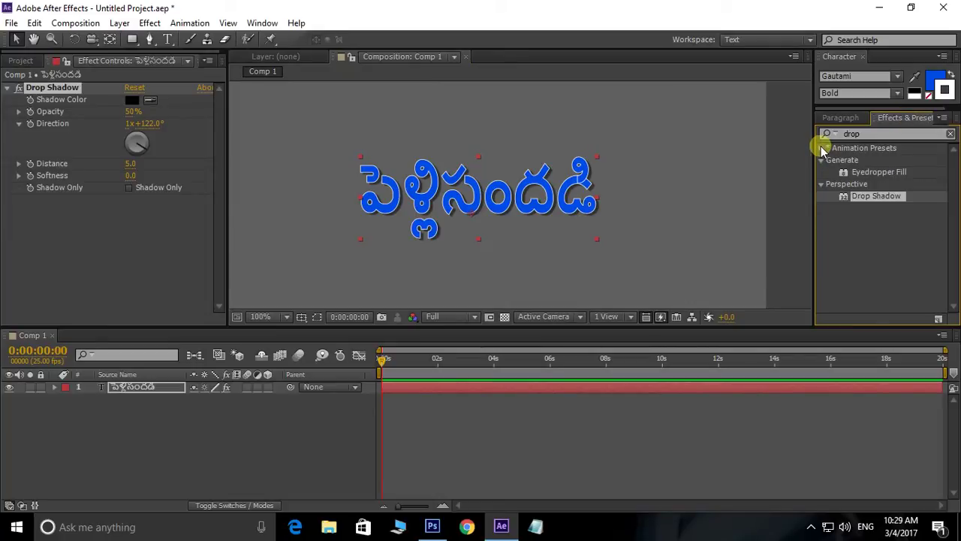
{"action": "left_click", "coordinate": [823, 149]}
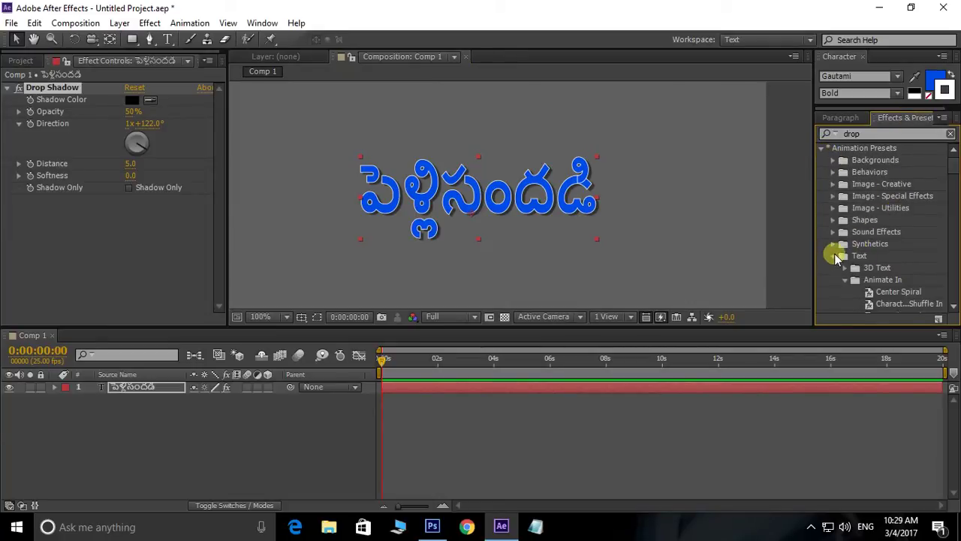
{"action": "left_click", "coordinate": [833, 256]}
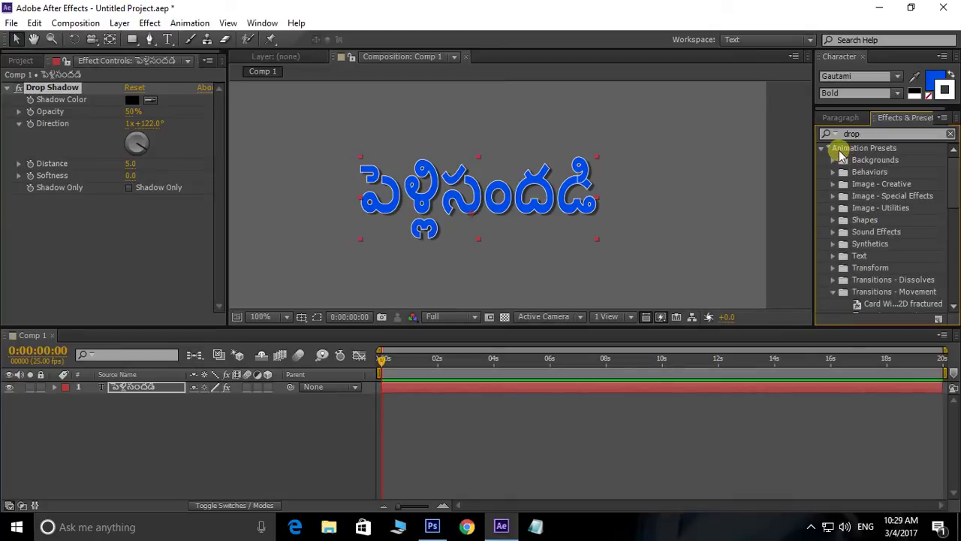
{"action": "left_click", "coordinate": [834, 256]}
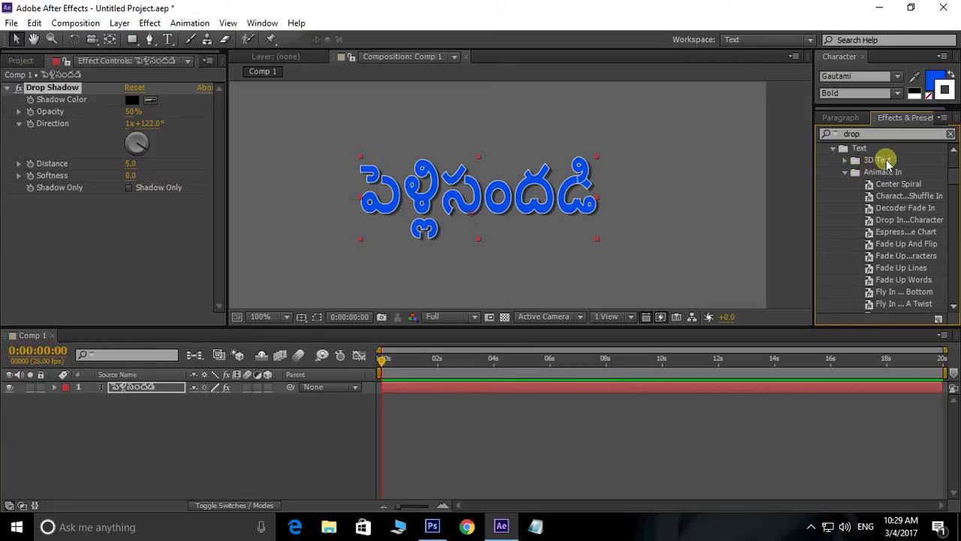
{"action": "left_click", "coordinate": [846, 160]}
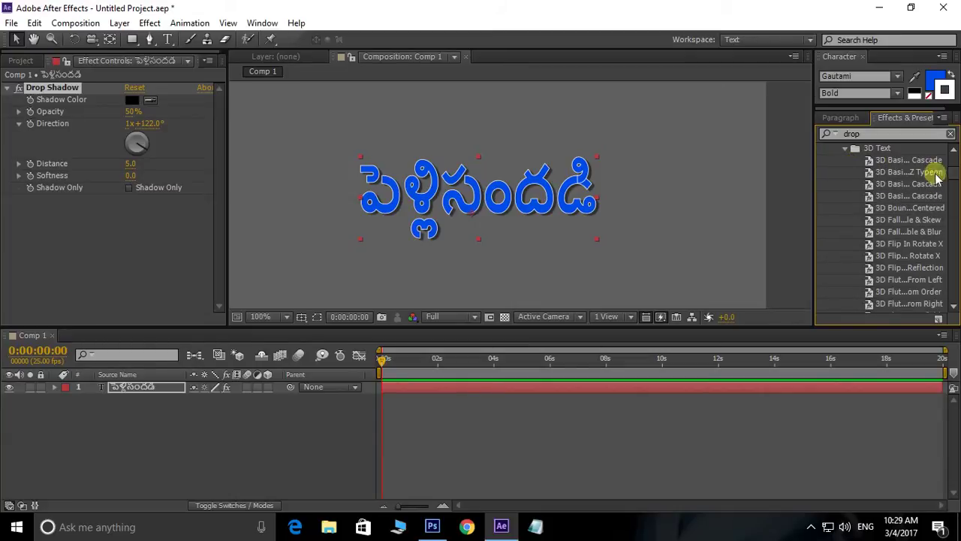
Open the preset collection in Adobe Bridge with Browse Presets
{"action": "mouse_move", "coordinate": [951, 180]}
{"action": "left_mouse_down"}
{"action": "mouse_move", "coordinate": [955, 213]}
{"action": "mouse_move", "coordinate": [954, 167]}
{"action": "left_mouse_up"}
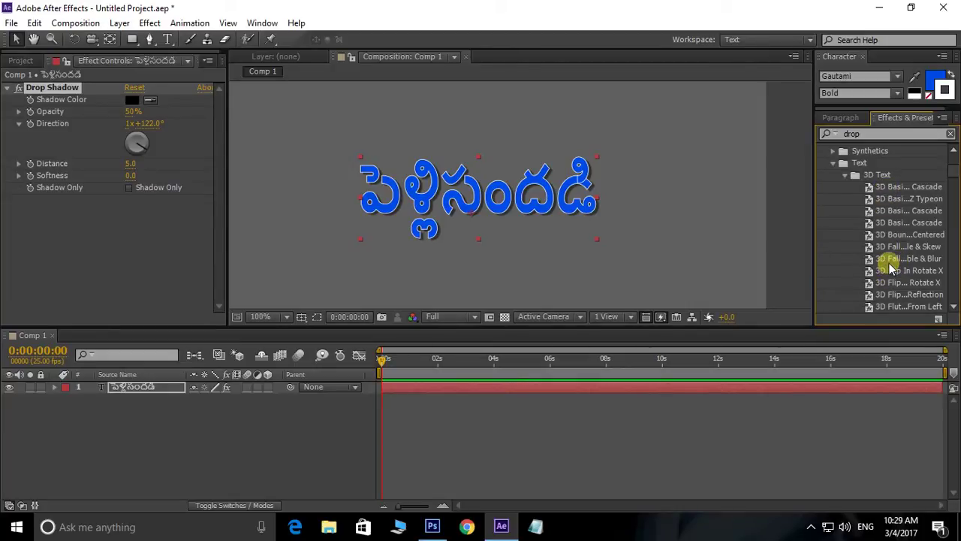
{"action": "left_click", "coordinate": [945, 119]}
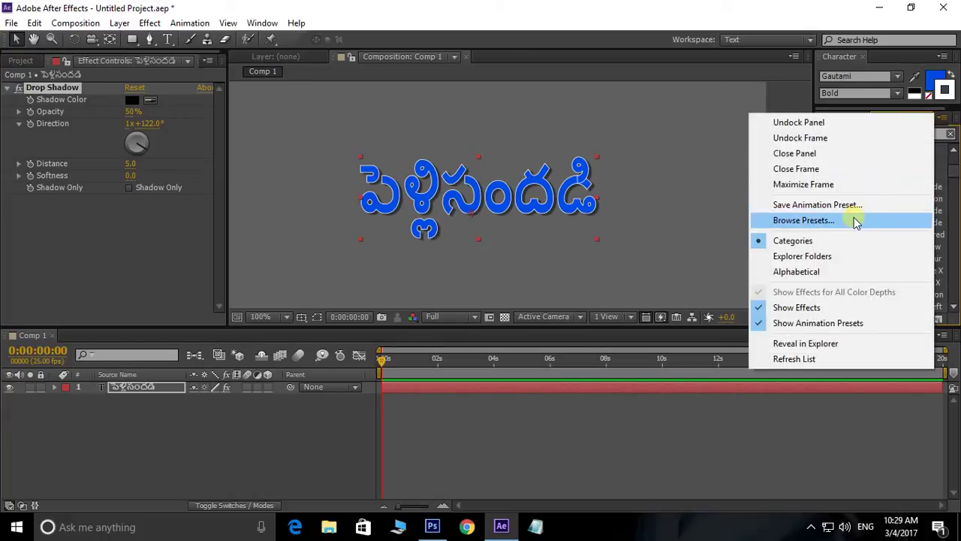
{"action": "left_click", "coordinate": [812, 222]}
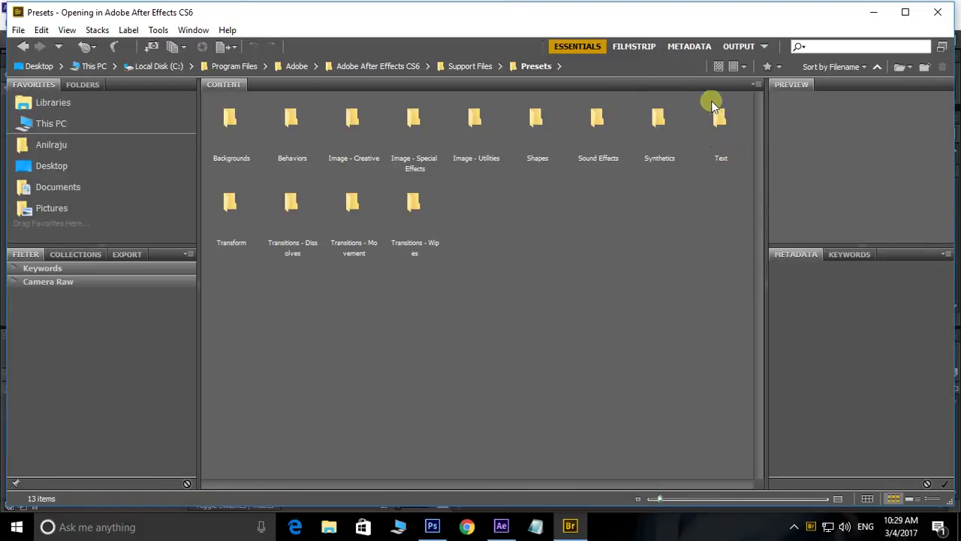
Preview 3D Fall Back Scale & Skew, Rotate around Circle and Spiral Down & Unfold presets
{"action": "left_click", "coordinate": [720, 123]}
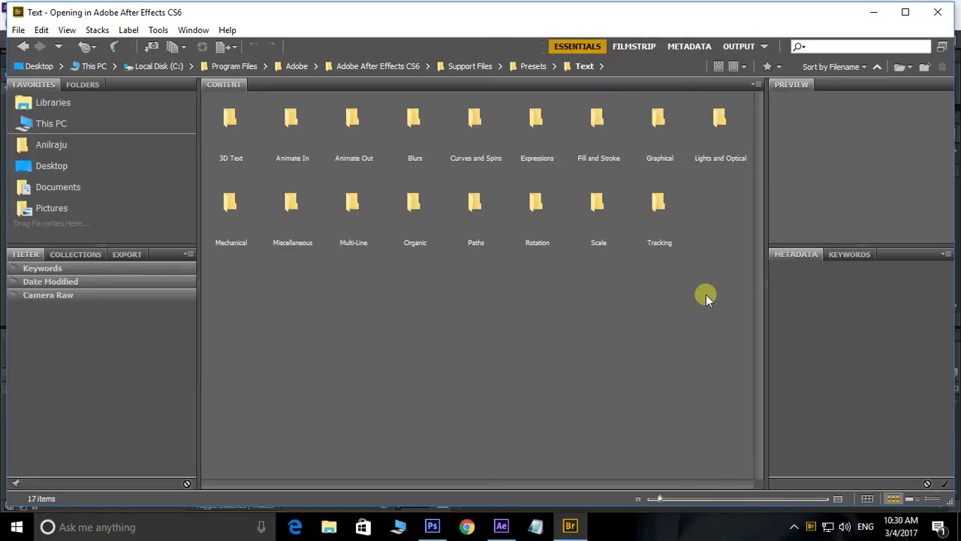
{"action": "left_click", "coordinate": [241, 178]}
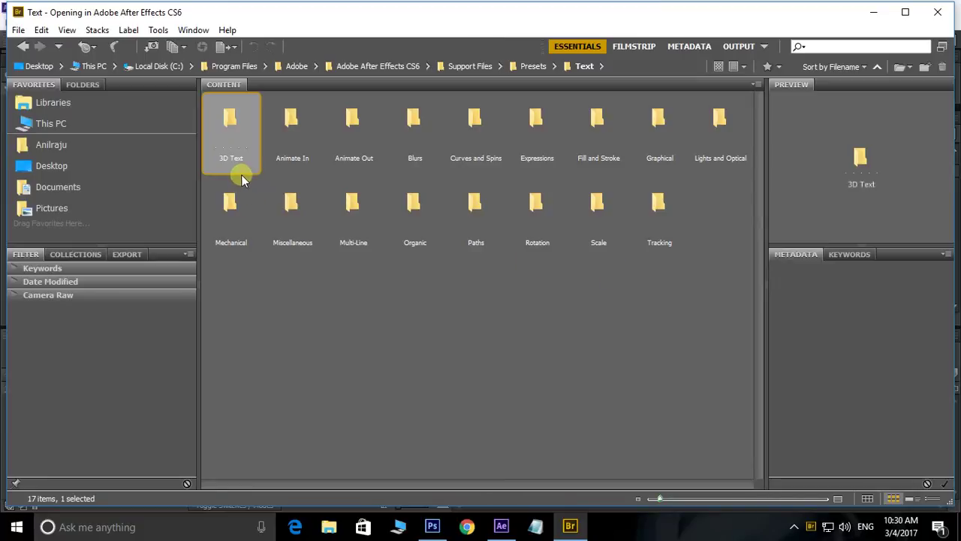
{"action": "double_click", "coordinate": [232, 122]}
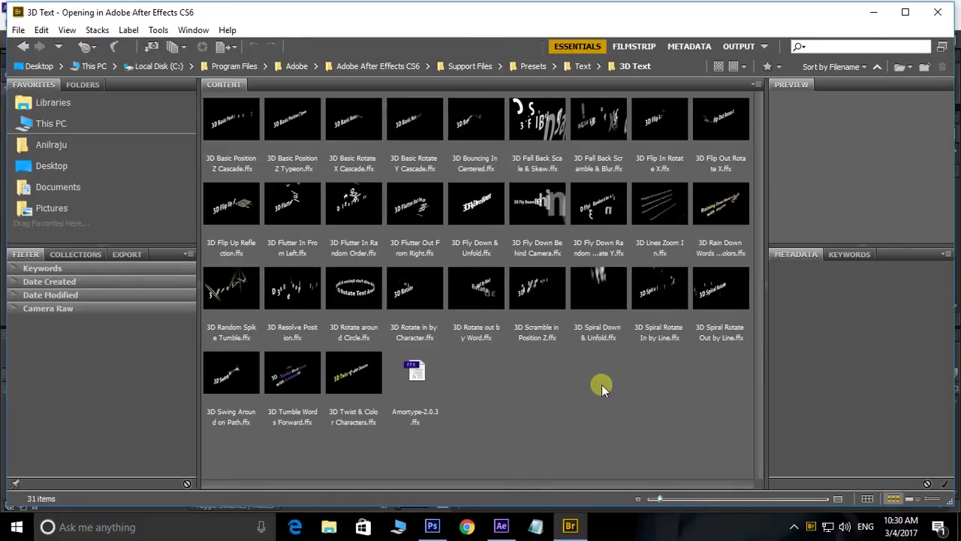
{"action": "left_click", "coordinate": [537, 124]}
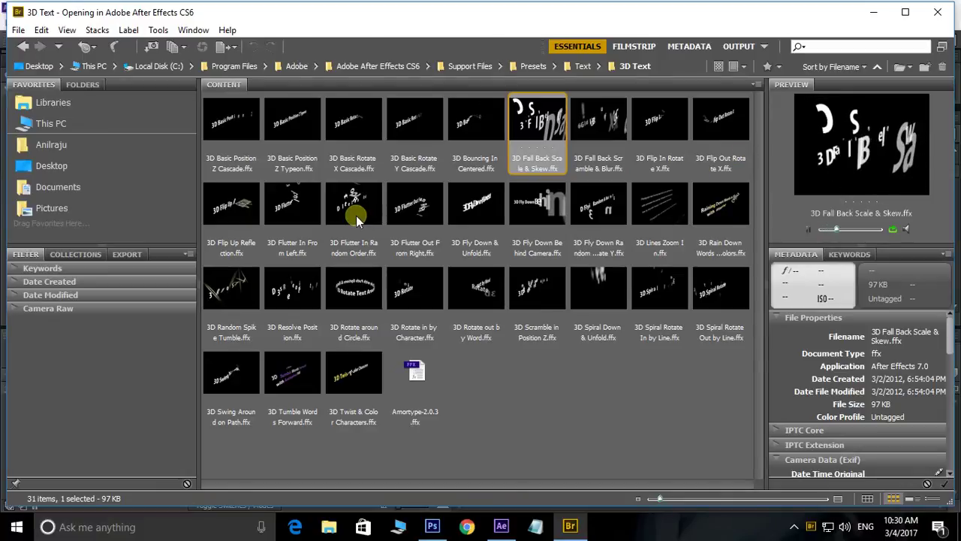
{"action": "left_click", "coordinate": [358, 286]}
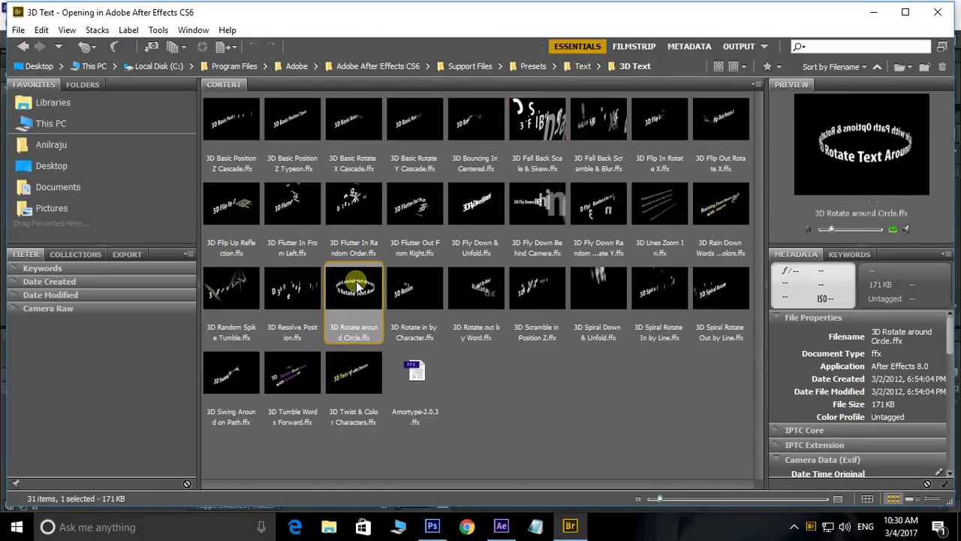
{"action": "left_click", "coordinate": [607, 283]}
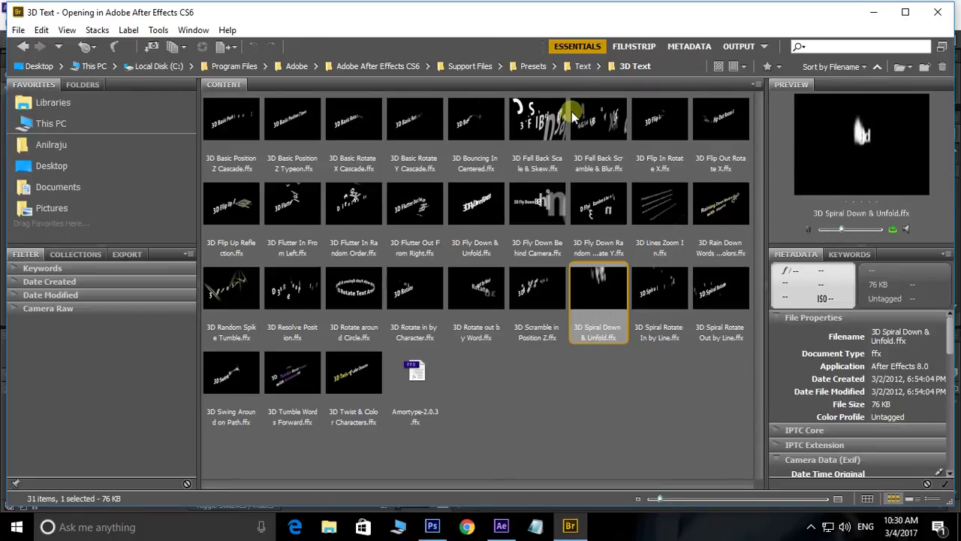
Go back to Text, open the Rotation folder and preview Spin In
{"action": "left_click", "coordinate": [584, 66]}
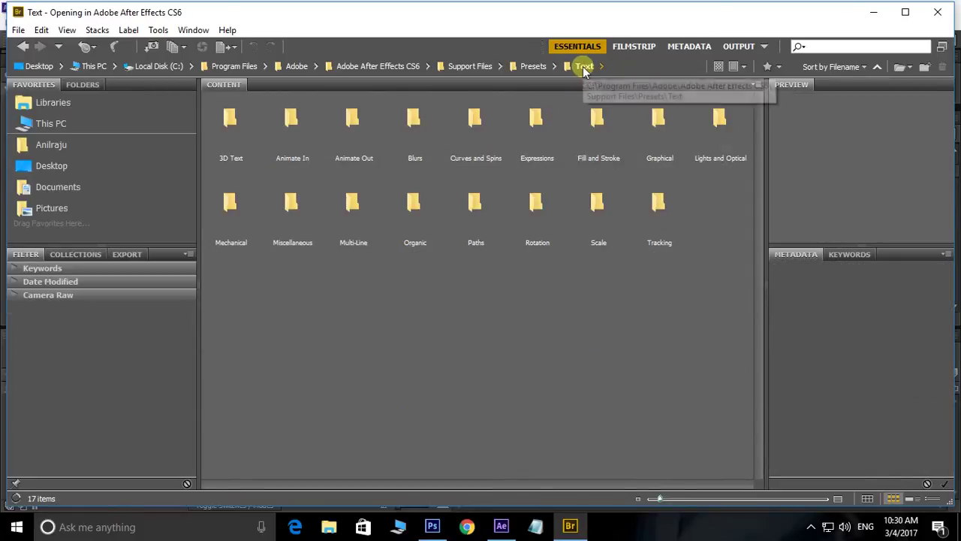
{"action": "double_click", "coordinate": [535, 242]}
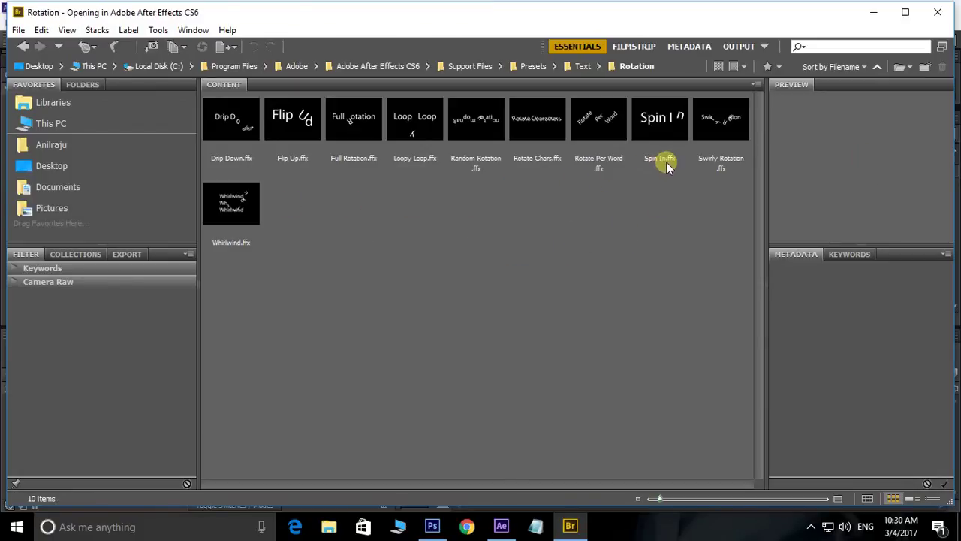
{"action": "left_click", "coordinate": [670, 122]}
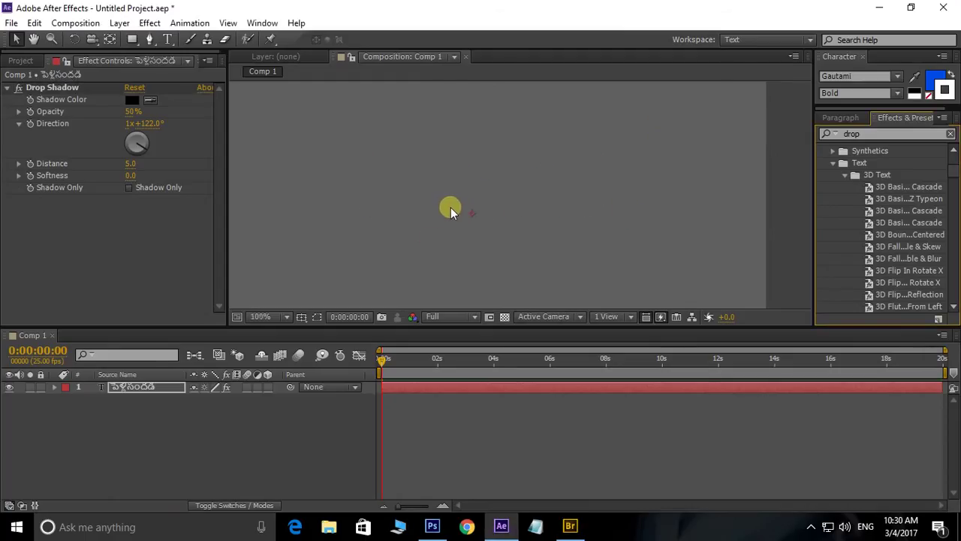
{"action": "scroll", "coordinate": [451, 207], "scroll_direction": "down", "scroll_amount": 2}
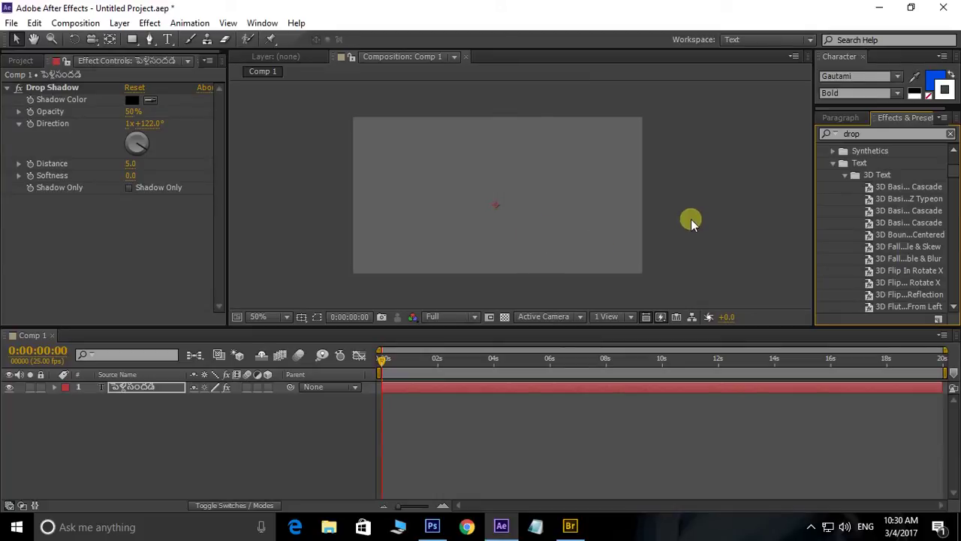
{"action": "key", "text": "space"}
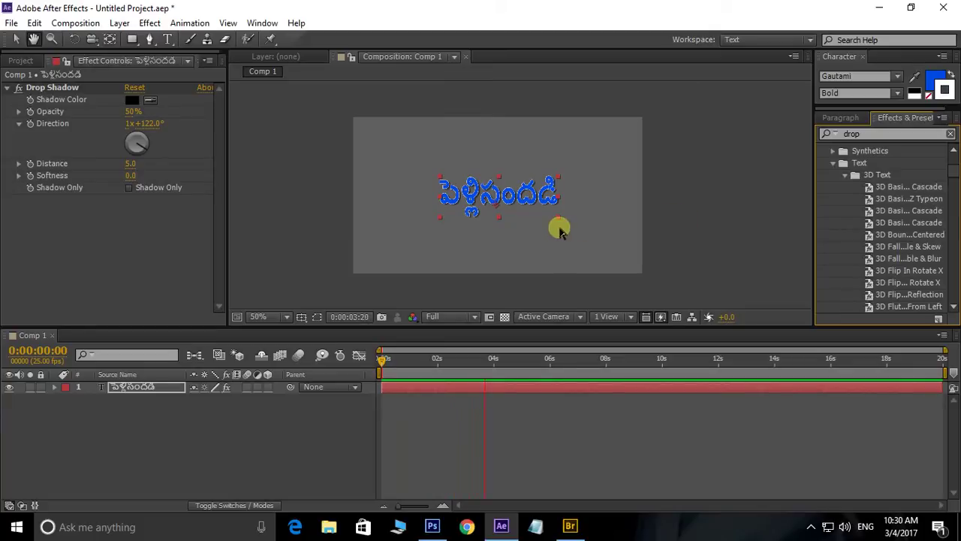
{"action": "key", "text": "space"}
{"action": "key", "text": "grave"}
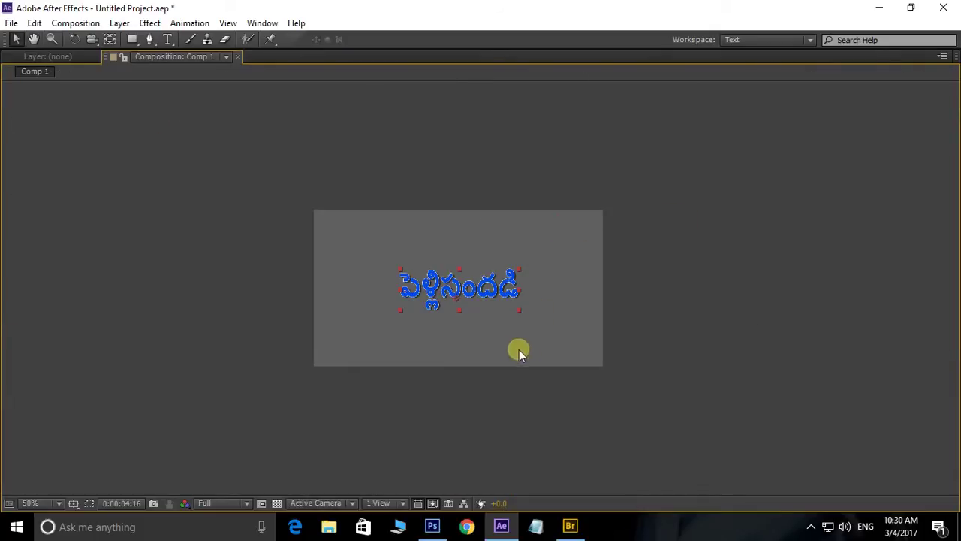
{"action": "scroll", "coordinate": [578, 240], "scroll_direction": "up", "scroll_amount": 3}
{"action": "mouse_move", "coordinate": [577, 241]}
{"action": "left_mouse_down"}
{"action": "mouse_move", "coordinate": [441, 363]}
{"action": "mouse_move", "coordinate": [440, 403]}
{"action": "left_mouse_up"}
{"action": "scroll", "coordinate": [442, 363], "scroll_direction": "down", "scroll_amount": 2}
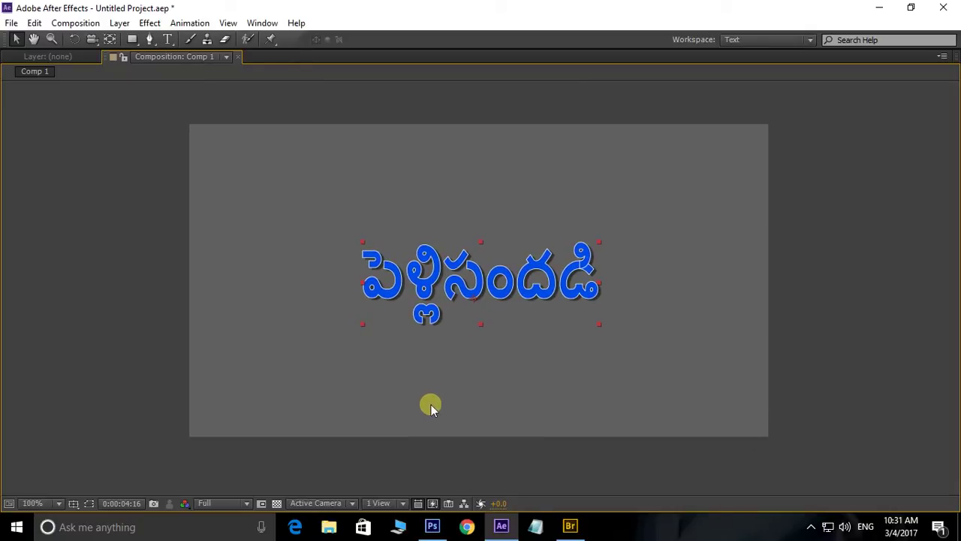
{"action": "key", "text": "Home"}
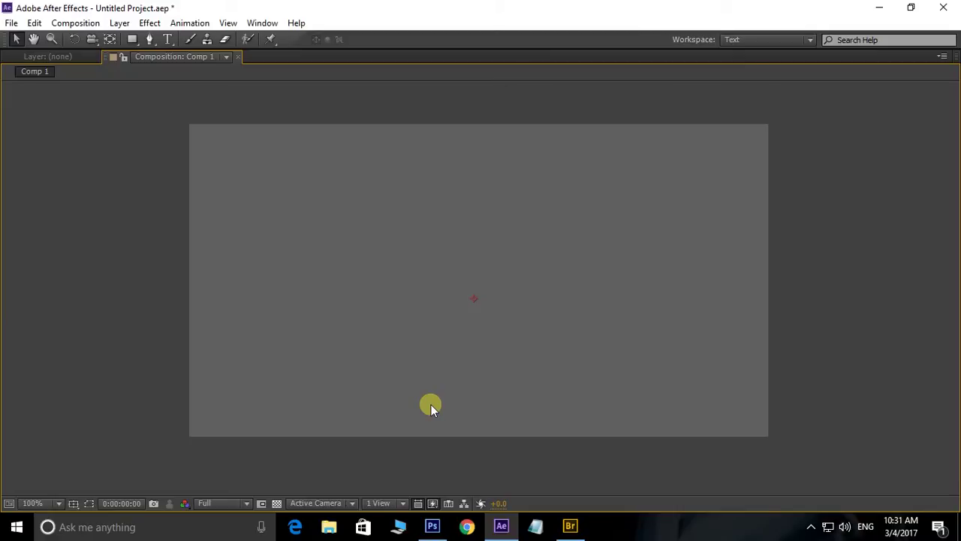
{"action": "key", "text": "space"}
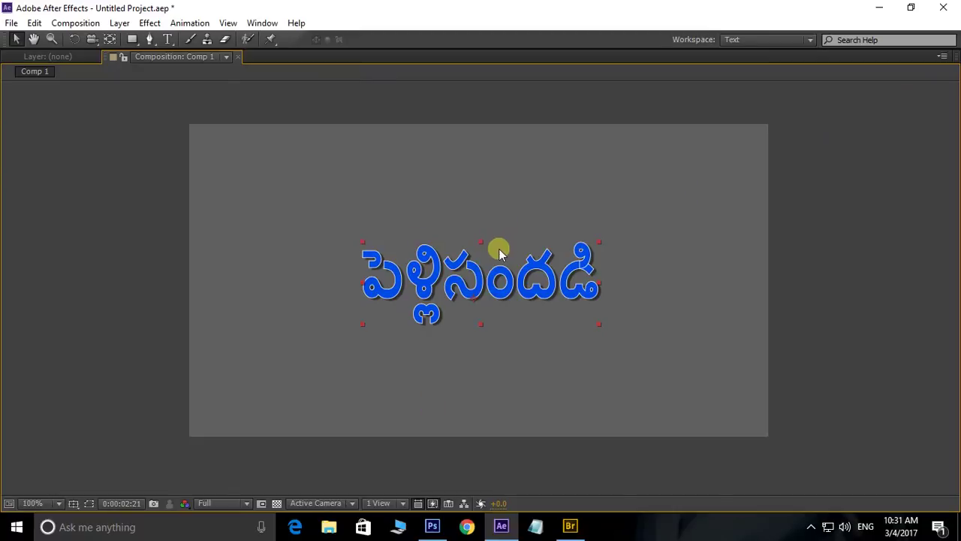
{"action": "key", "text": "grave"}
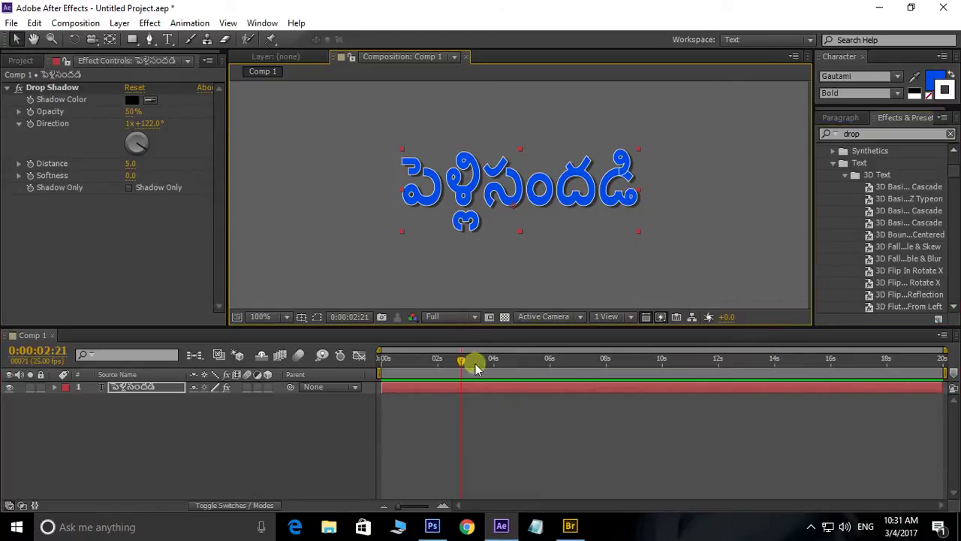
Reveal the text layer's keyframes, push the 2s Offset keyframes to about 5.7s, and preview
{"action": "left_click_drag", "start_coordinate": [453, 364], "coordinate": [365, 376]}
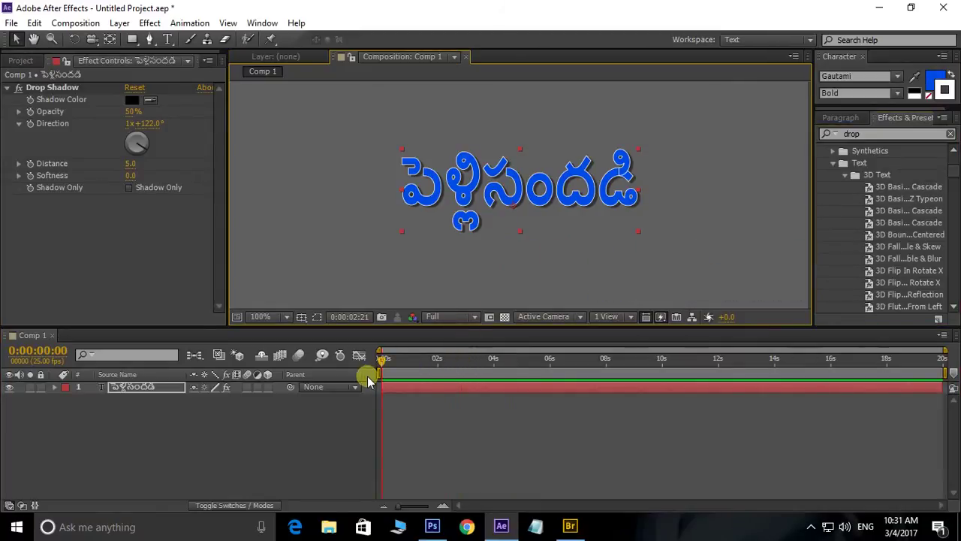
{"action": "left_click", "coordinate": [133, 387]}
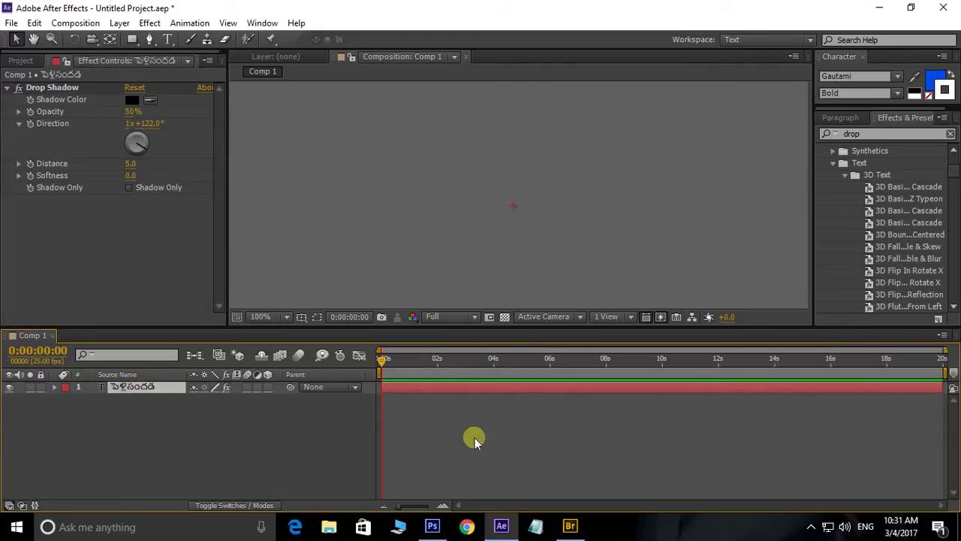
{"action": "key", "text": "u"}
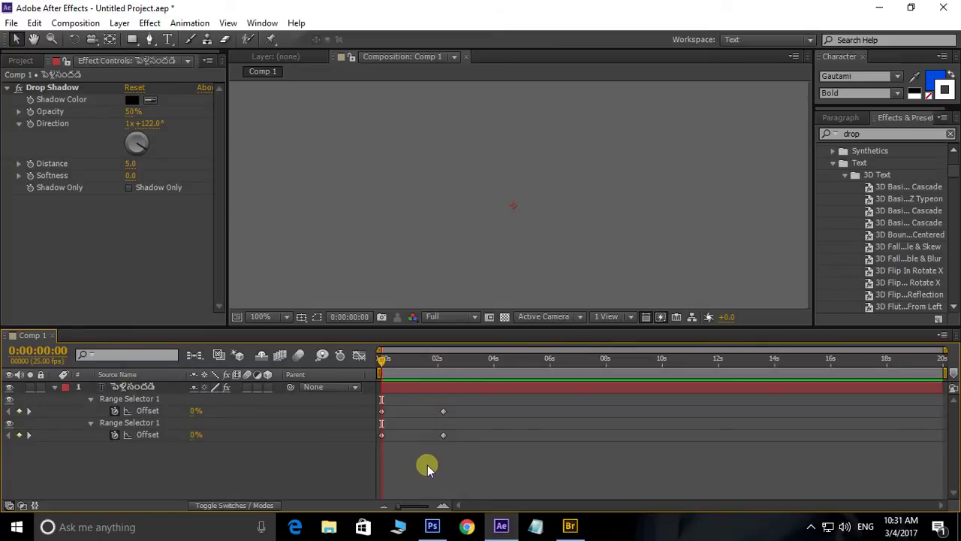
{"action": "left_click_drag", "start_coordinate": [427, 464], "coordinate": [471, 389]}
{"action": "left_click_drag", "start_coordinate": [442, 436], "coordinate": [541, 436]}
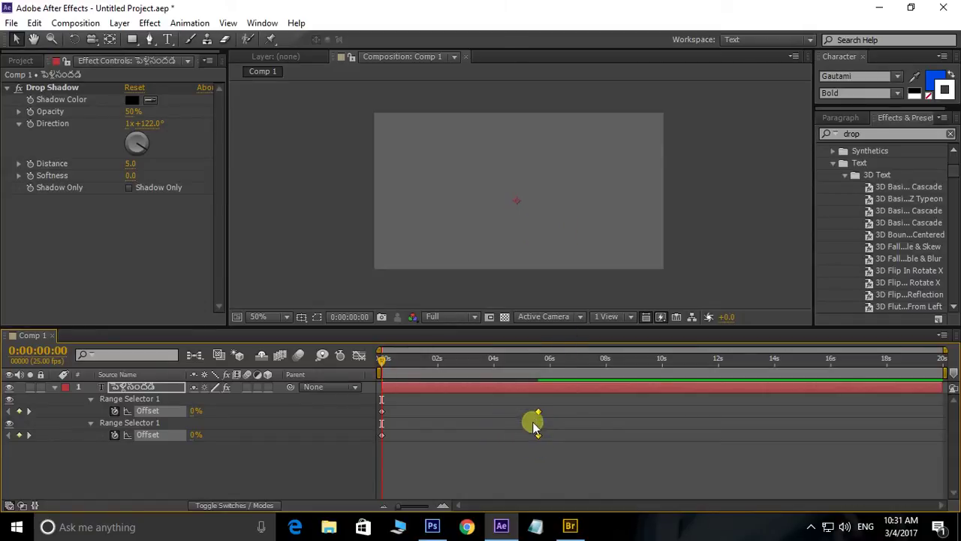
{"action": "key", "text": "space"}
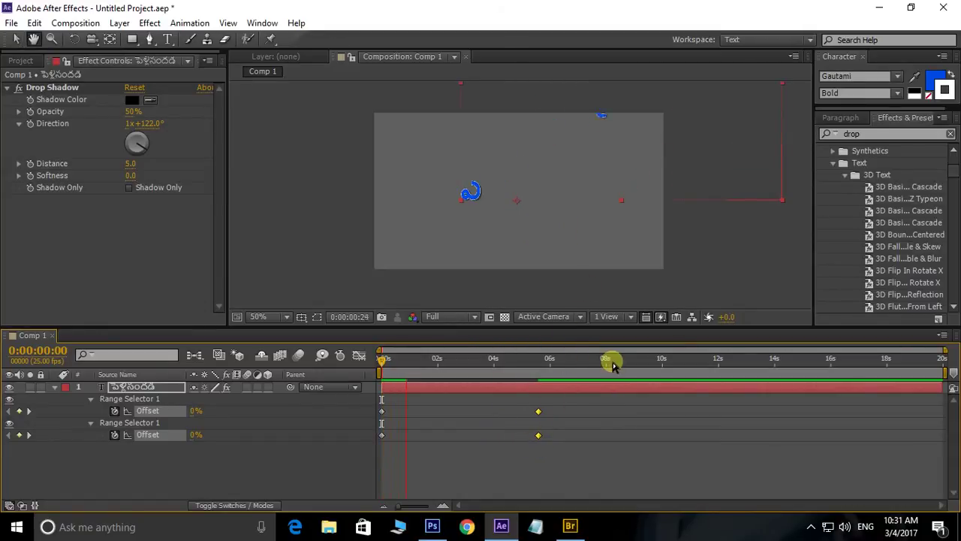
Move the ending Offset keyframes back to about 4s
{"action": "left_click_drag", "start_coordinate": [502, 469], "coordinate": [600, 395]}
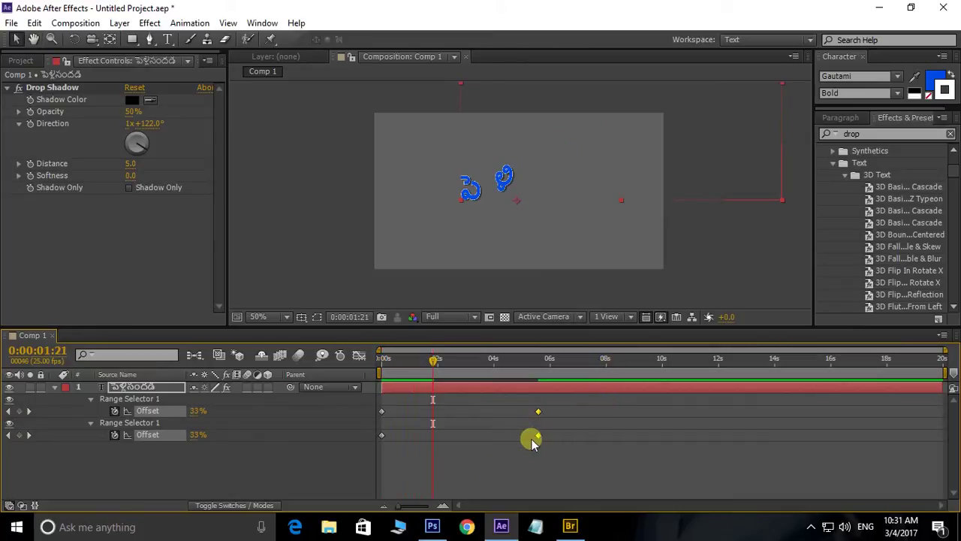
{"action": "left_click_drag", "start_coordinate": [531, 441], "coordinate": [488, 441]}
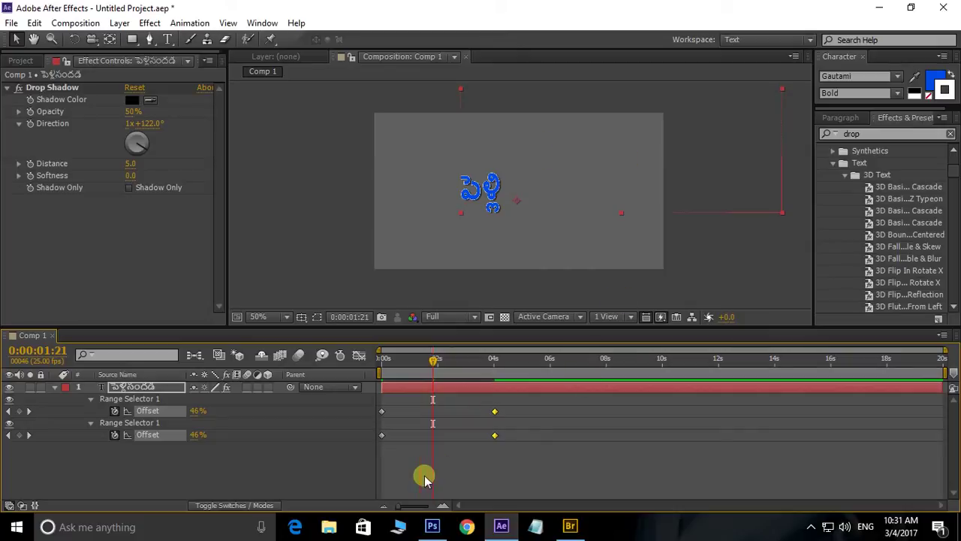
{"action": "mouse_move", "coordinate": [563, 462]}
{"action": "left_mouse_down"}
{"action": "mouse_move", "coordinate": [377, 410]}
{"action": "mouse_move", "coordinate": [385, 412]}
{"action": "left_mouse_up"}
Apply Easy Ease to the four Offset keyframes of the Telugu text
{"action": "right_click", "coordinate": [382, 412]}
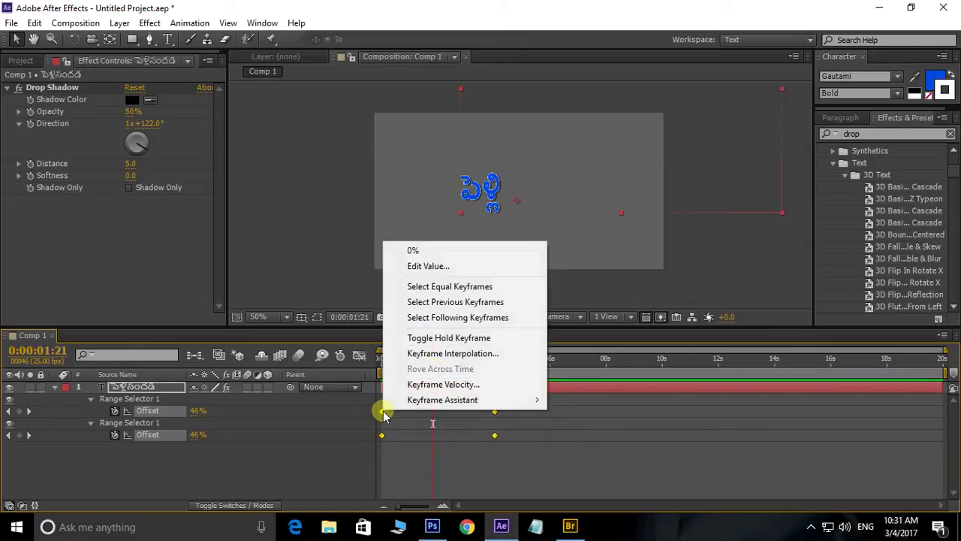
{"action": "mouse_move", "coordinate": [443, 406]}
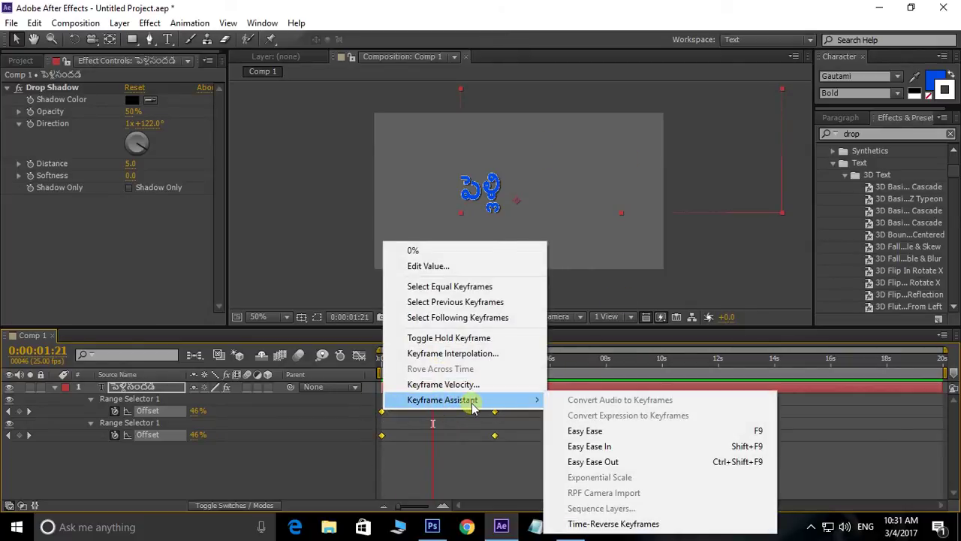
{"action": "left_click", "coordinate": [593, 430]}
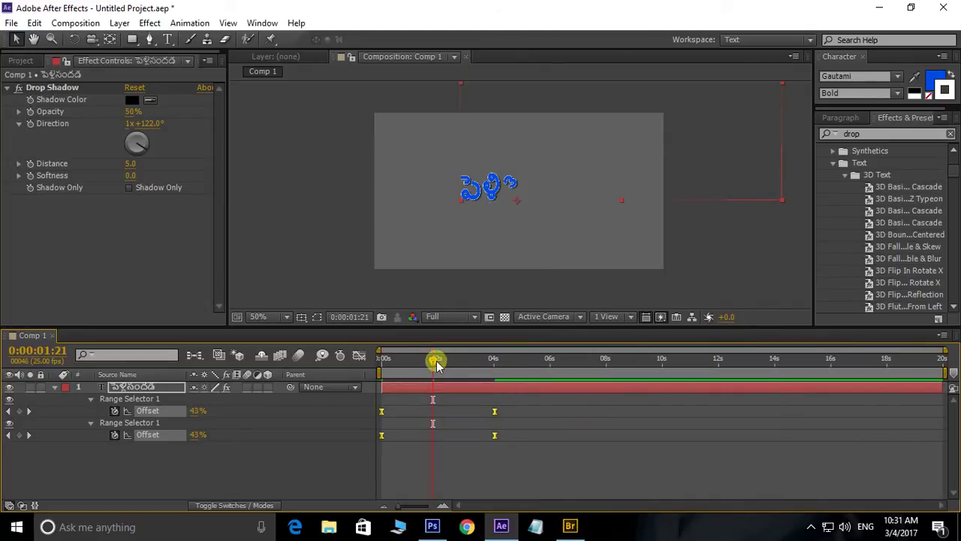
Preview the eased animation from time 0 and bring the text into frame
{"action": "left_click_drag", "start_coordinate": [436, 359], "coordinate": [341, 375]}
{"action": "key", "text": "space"}
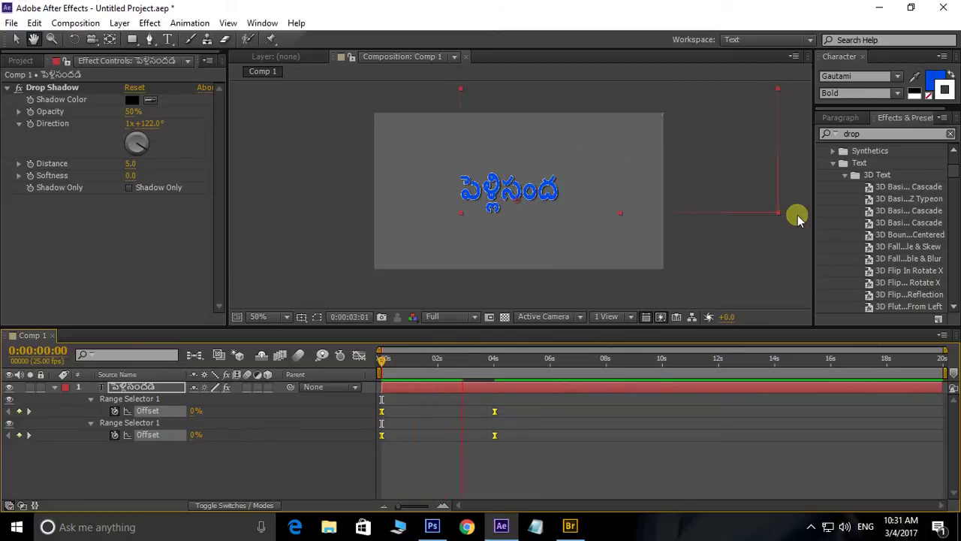
{"action": "mouse_move", "coordinate": [639, 132]}
{"action": "left_mouse_down"}
{"action": "mouse_move", "coordinate": [623, 156]}
{"action": "mouse_move", "coordinate": [598, 138]}
{"action": "mouse_move", "coordinate": [592, 206]}
{"action": "left_mouse_up"}
{"action": "scroll", "coordinate": [629, 122], "scroll_direction": "up", "scroll_amount": 2}
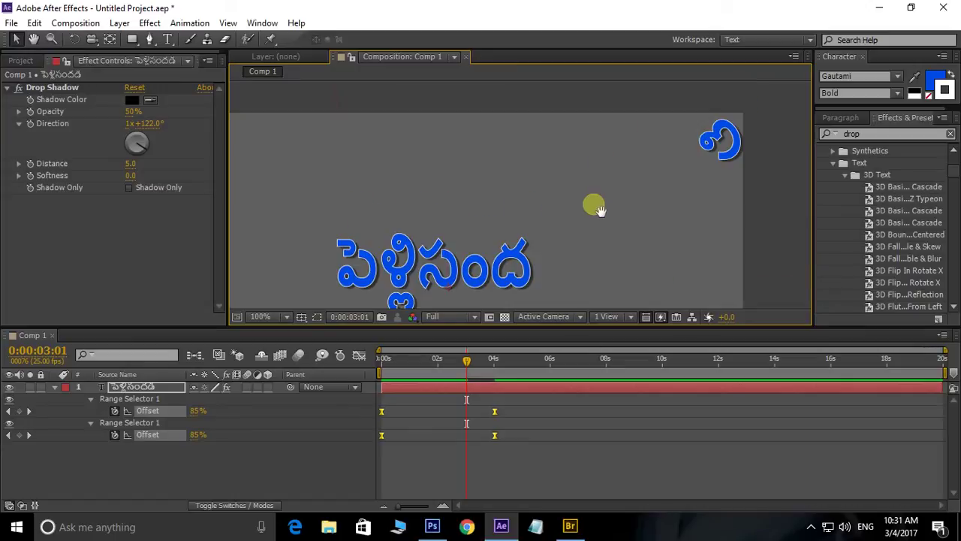
{"action": "left_click_drag", "start_coordinate": [662, 157], "coordinate": [683, 125]}
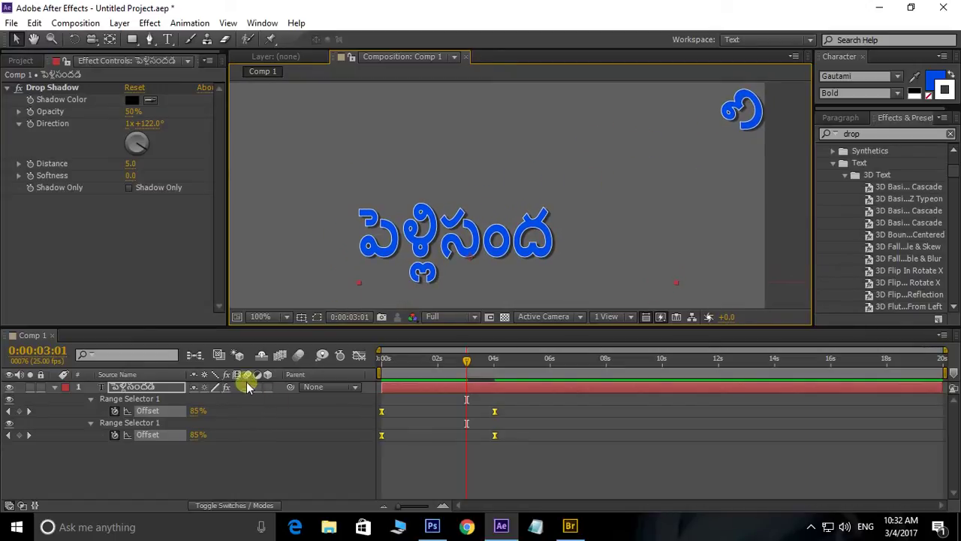
Enable the composition's Motion Blur switch in the timeline
{"action": "left_click", "coordinate": [298, 356]}
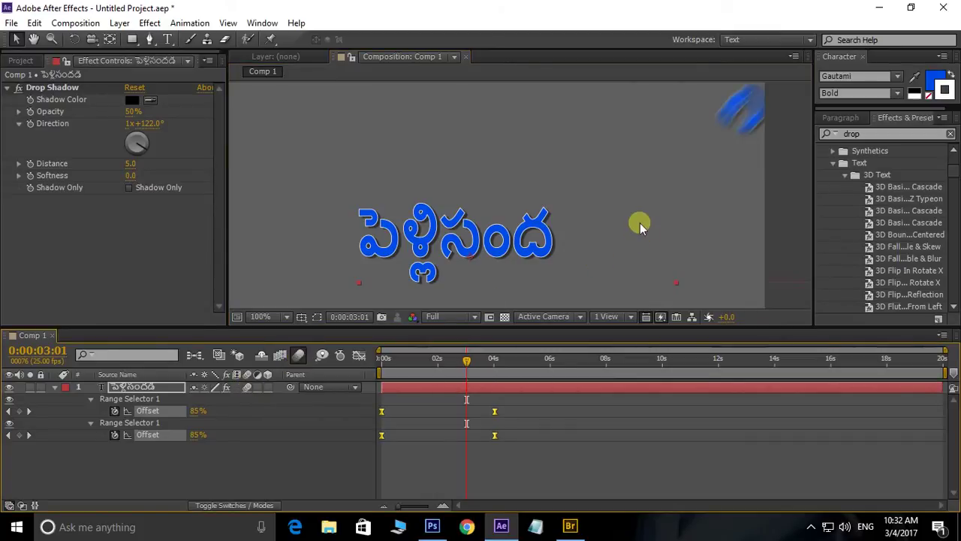
{"action": "scroll", "coordinate": [627, 220], "scroll_direction": "down", "scroll_amount": 1}
{"action": "scroll", "coordinate": [601, 210], "scroll_direction": "down", "scroll_amount": 1}
{"action": "scroll", "coordinate": [599, 207], "scroll_direction": "up", "scroll_amount": 1}
{"action": "scroll", "coordinate": [511, 236], "scroll_direction": "up", "scroll_amount": 1}
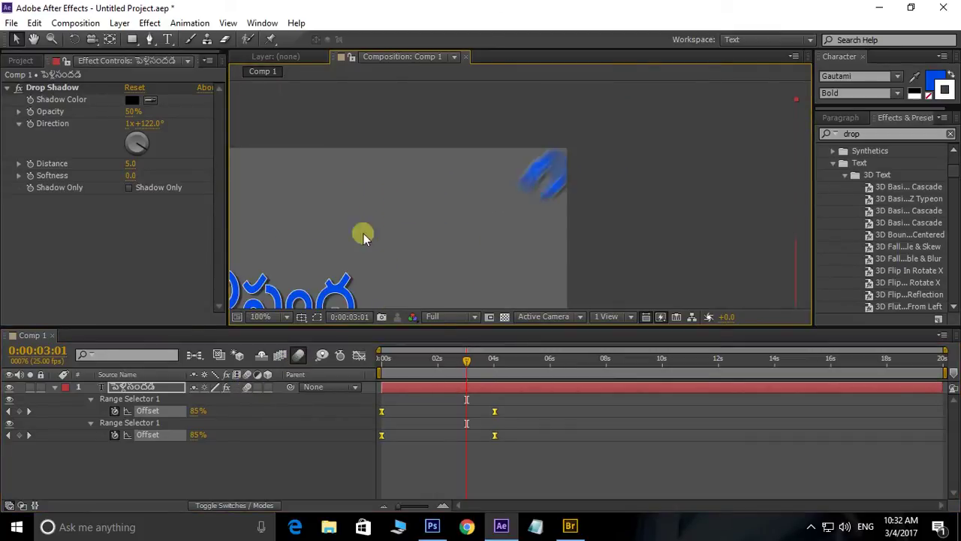
{"action": "scroll", "coordinate": [570, 210], "scroll_direction": "down", "scroll_amount": 1}
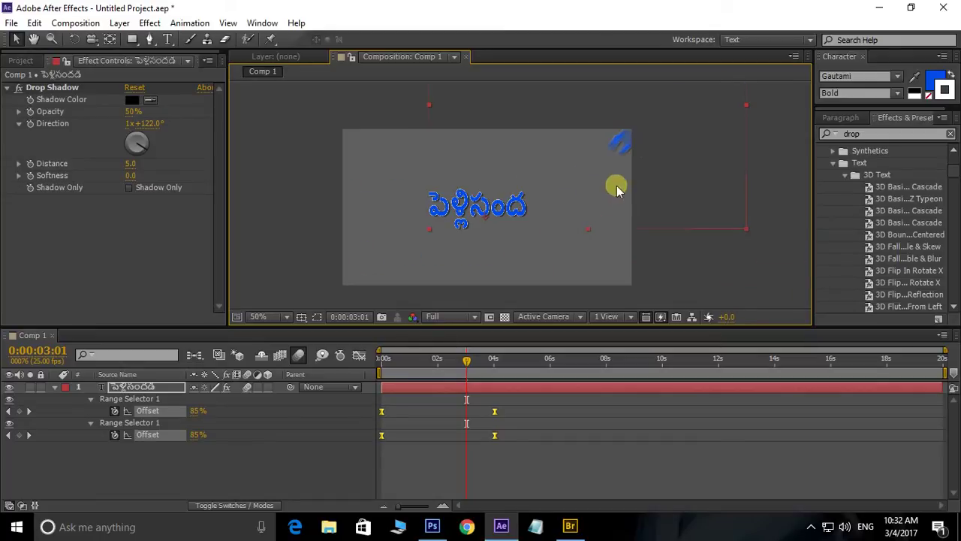
{"action": "scroll", "coordinate": [505, 267], "scroll_direction": "up", "scroll_amount": 1}
Replay the spin-in animation in a maximized viewer, then restore the workspace
{"action": "key", "text": "grave"}
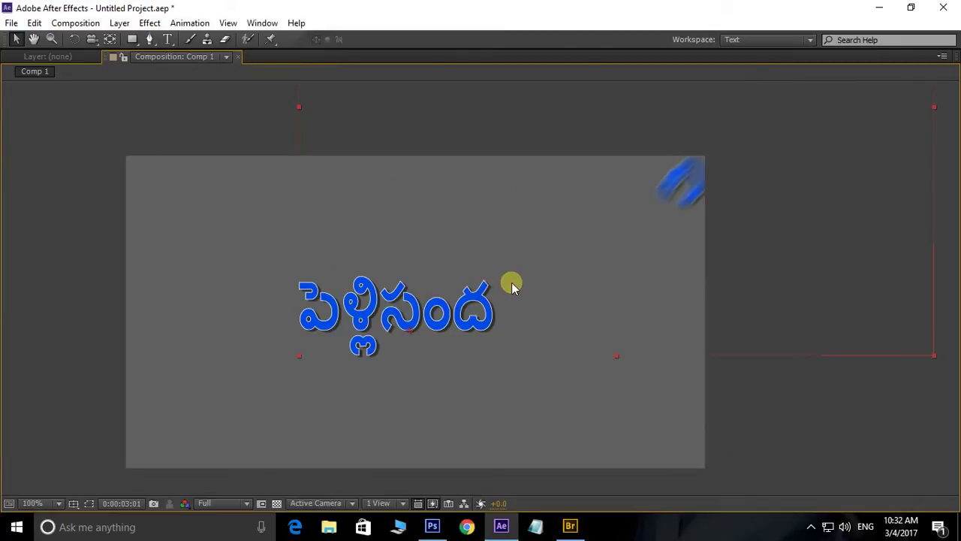
{"action": "key", "text": "space"}
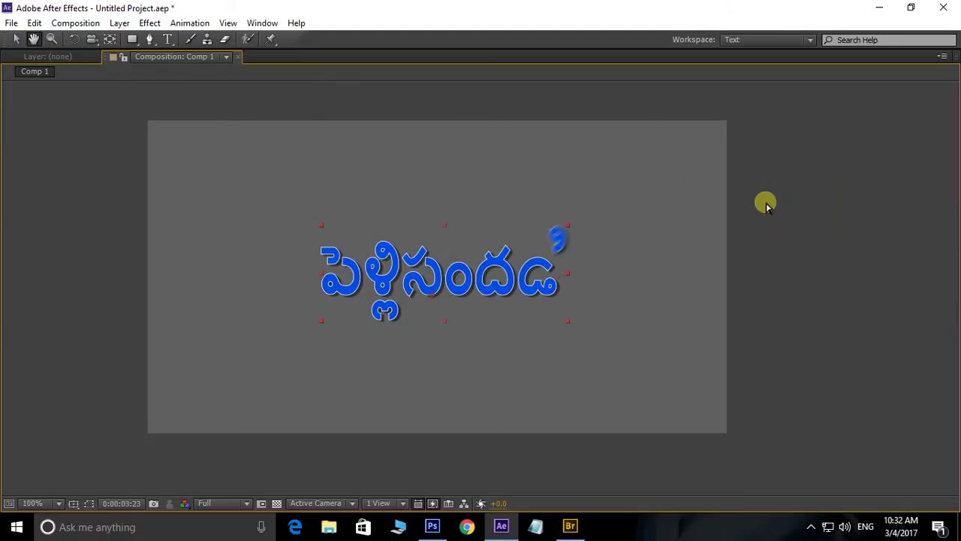
{"action": "key", "text": "grave"}
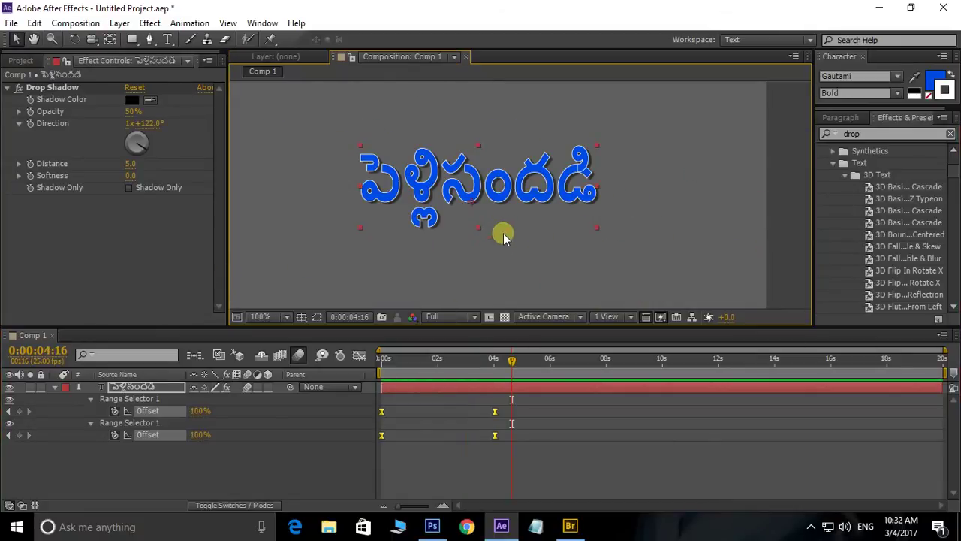
Delete the Range Selector and show the text layer's Position at the timeline start
{"action": "left_click", "coordinate": [127, 399]}
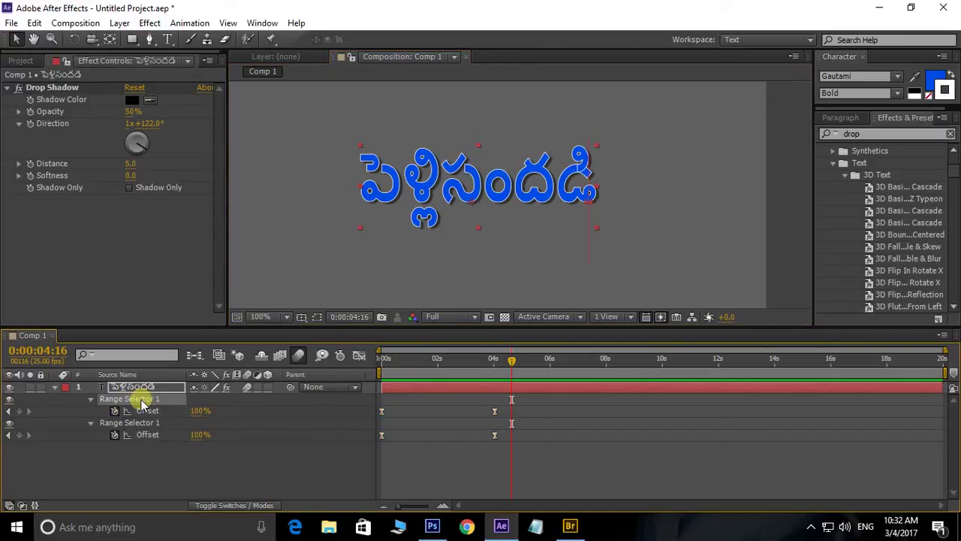
{"action": "key", "text": "Delete"}
{"action": "key", "text": "Delete"}
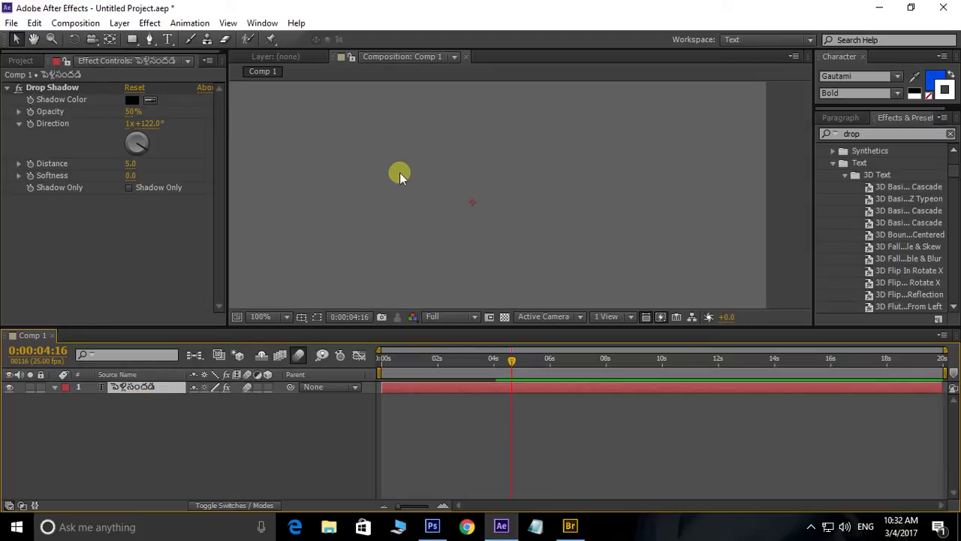
{"action": "left_click", "coordinate": [425, 193]}
{"action": "key", "text": "Home"}
{"action": "key", "text": "p"}
Move the Telugu text to the composition centre at -185.0, 840.0
{"action": "key", "text": "comma"}
{"action": "key", "text": "comma"}
{"action": "key", "text": "comma"}
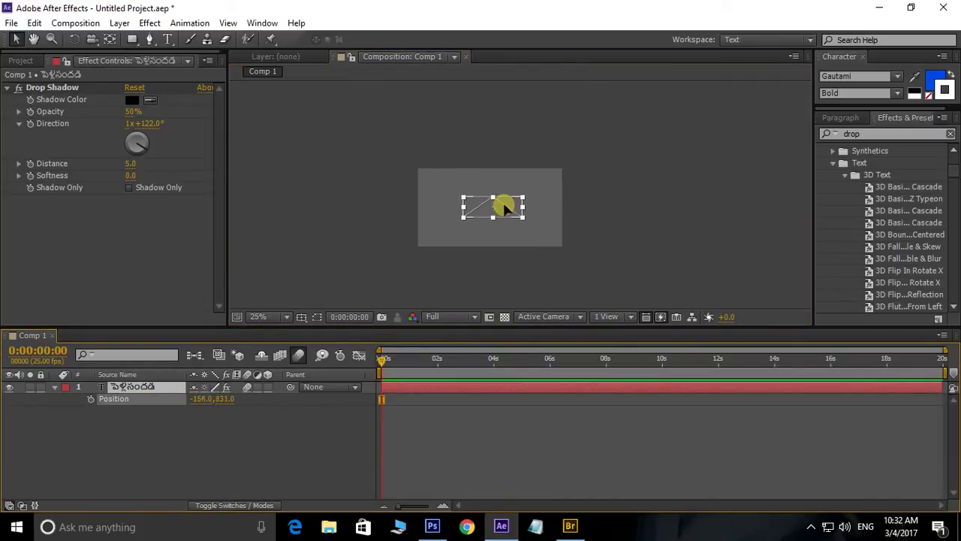
{"action": "left_click_drag", "start_coordinate": [599, 112], "coordinate": [502, 207]}
{"action": "key", "text": "period"}
{"action": "scroll", "coordinate": [484, 210], "scroll_direction": "up", "scroll_amount": 2}
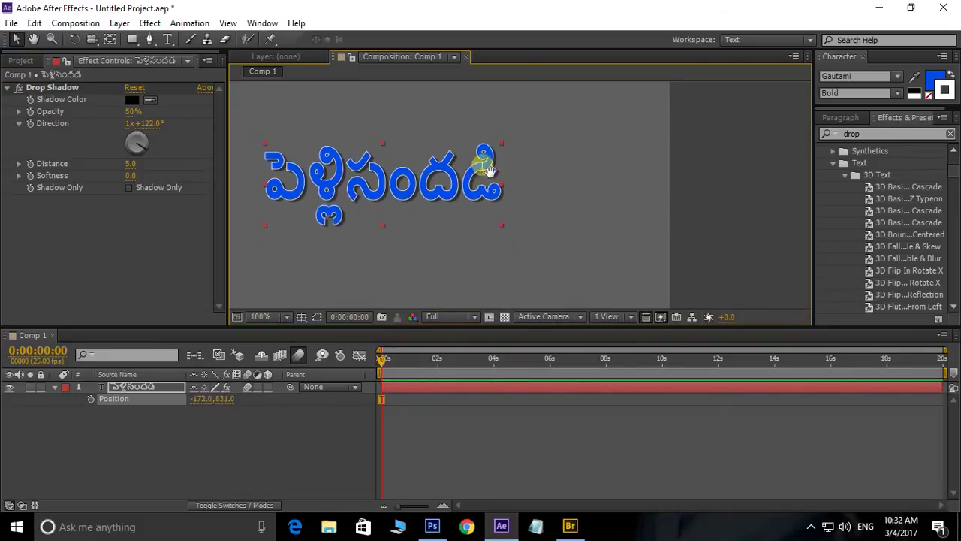
{"action": "scroll", "coordinate": [526, 191], "scroll_direction": "down", "scroll_amount": 2}
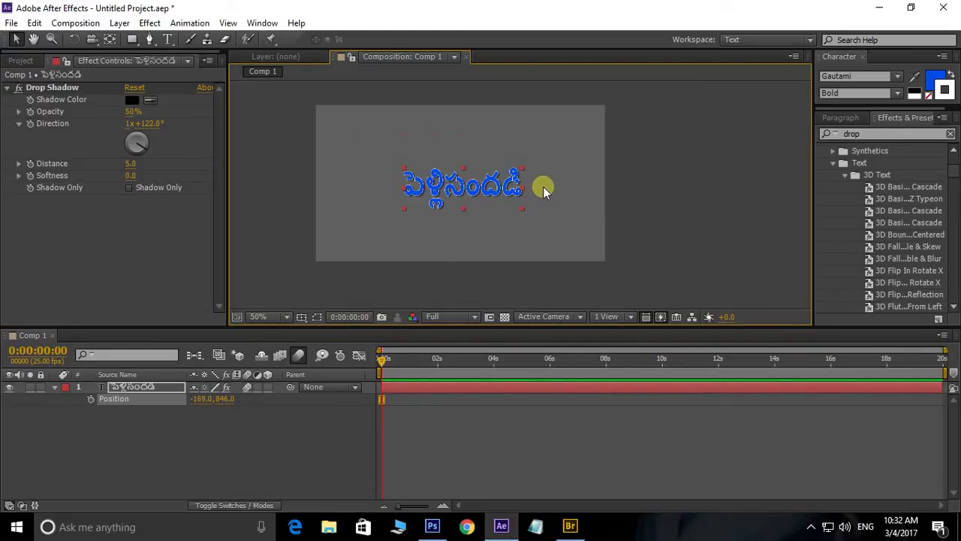
{"action": "left_click_drag", "start_coordinate": [475, 190], "coordinate": [461, 210]}
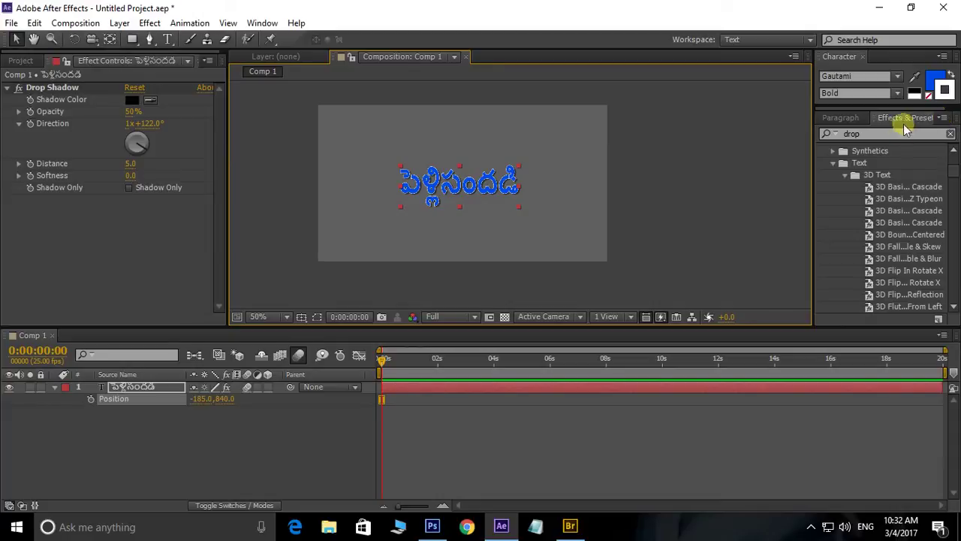
Open the Text › Scale presets folder in Adobe Bridge
{"action": "left_click", "coordinate": [572, 526]}
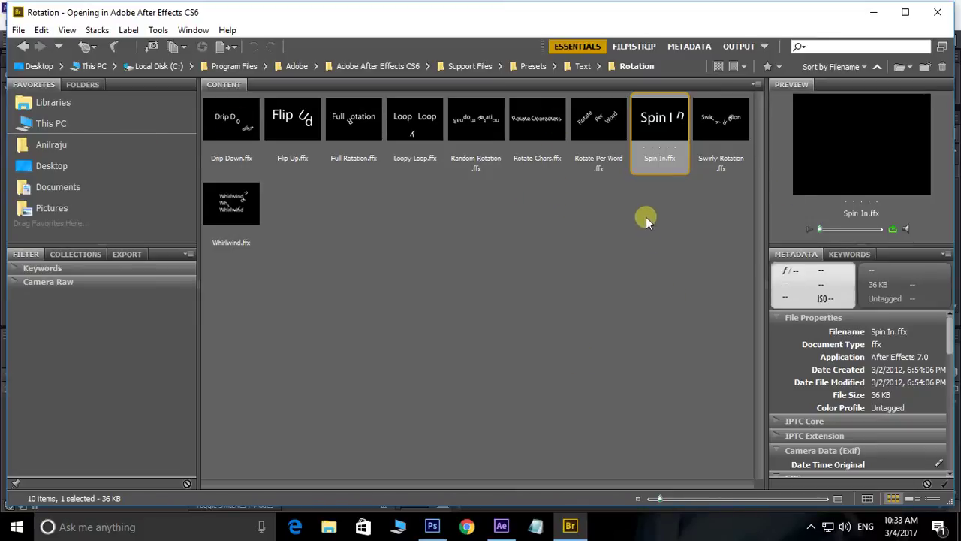
{"action": "left_click", "coordinate": [582, 66]}
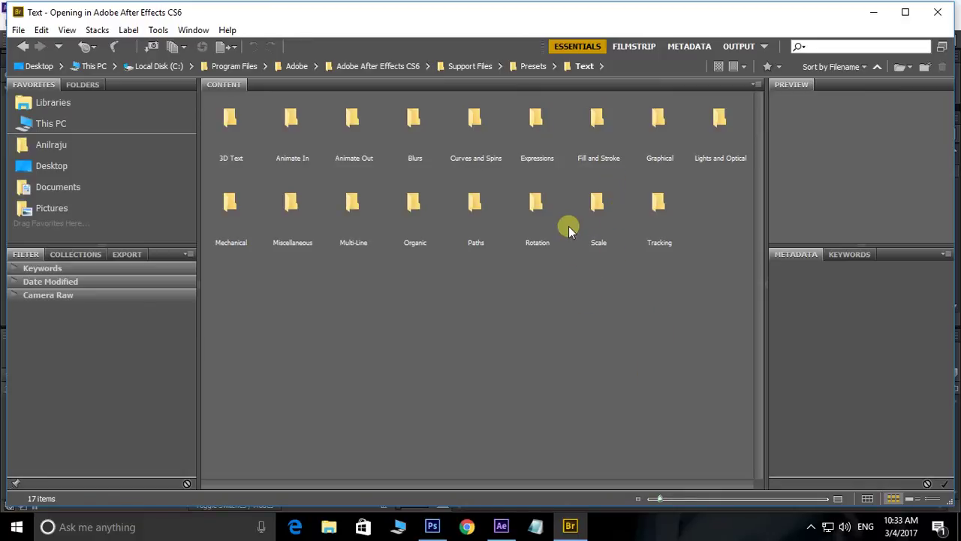
{"action": "double_click", "coordinate": [598, 208]}
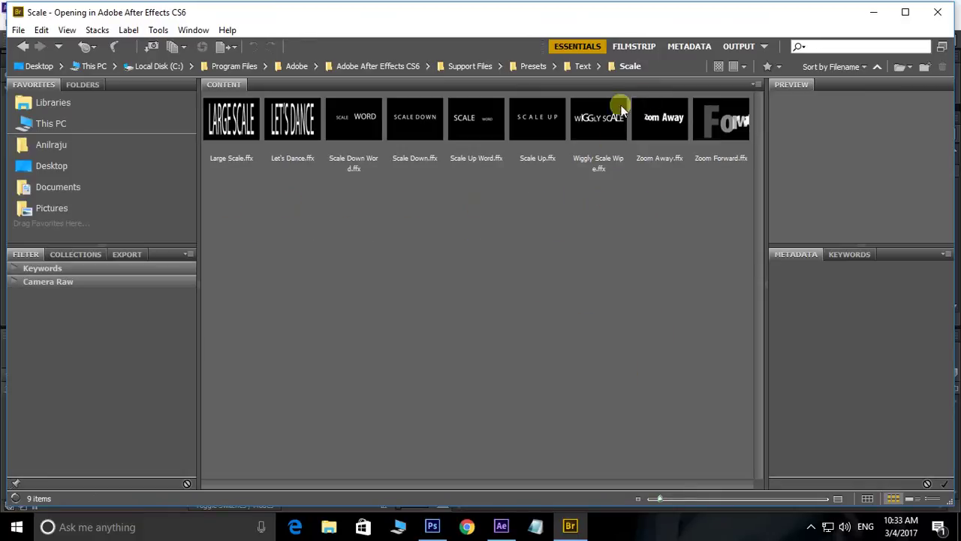
Preview the Zoom Forward, Zoom Away and Wiggly Scale Wipe presets
{"action": "left_click", "coordinate": [725, 123]}
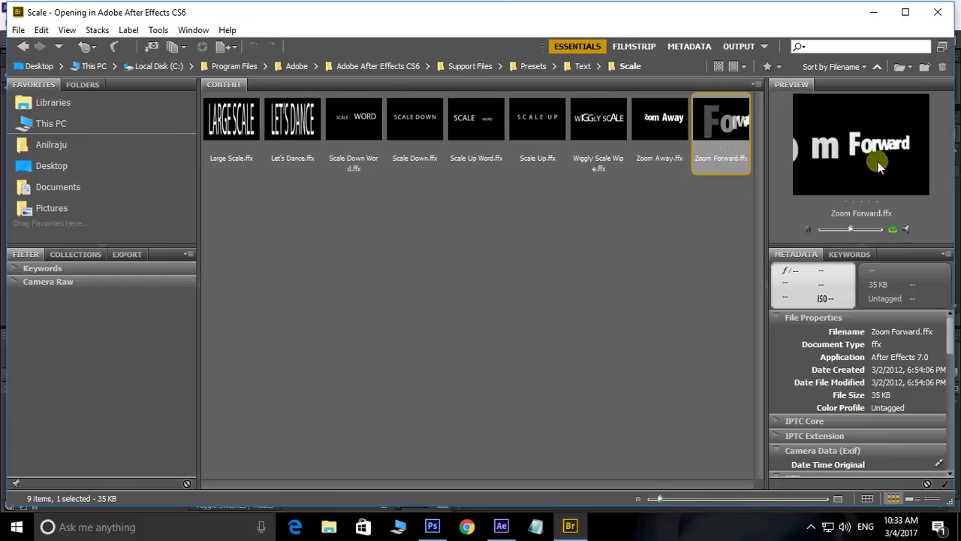
{"action": "left_click", "coordinate": [661, 128]}
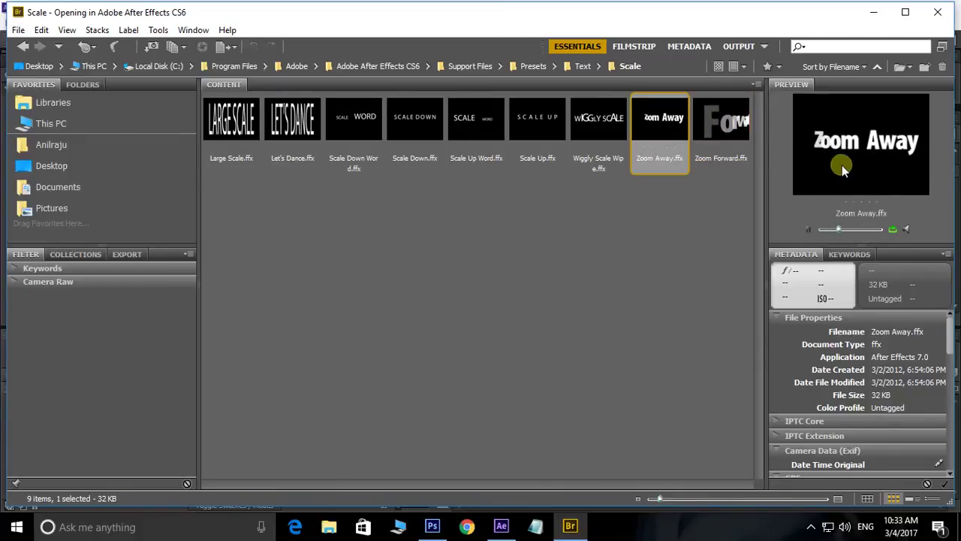
{"action": "left_click", "coordinate": [586, 120]}
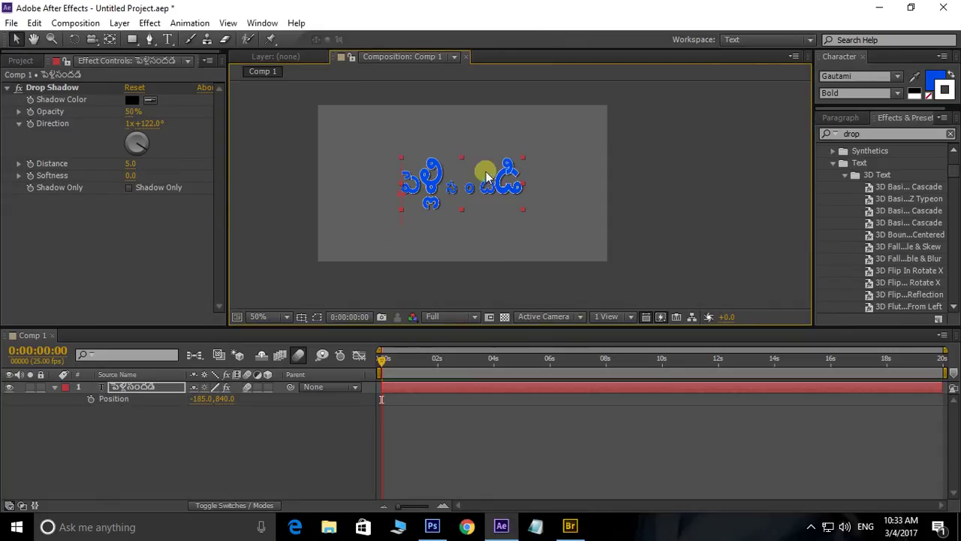
{"action": "key", "text": "grave"}
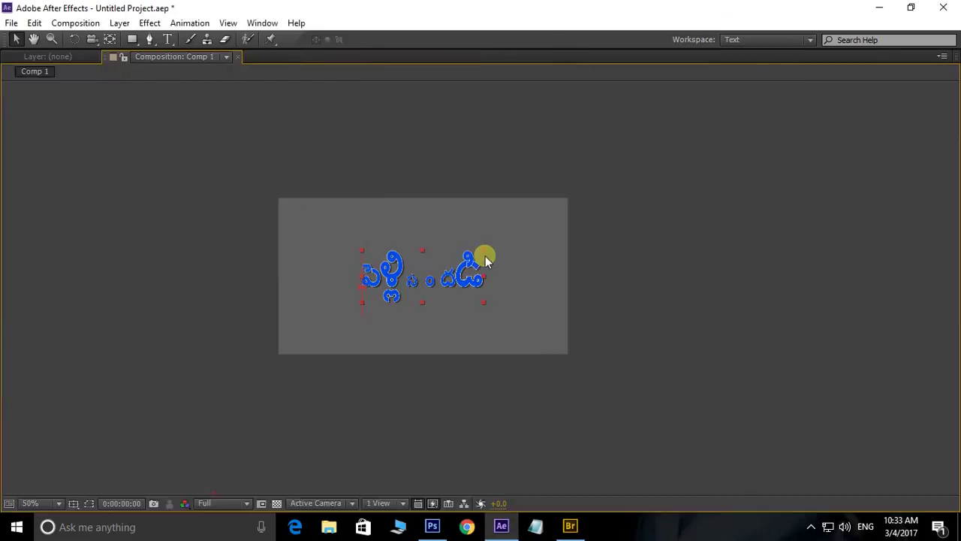
{"action": "key", "text": "period"}
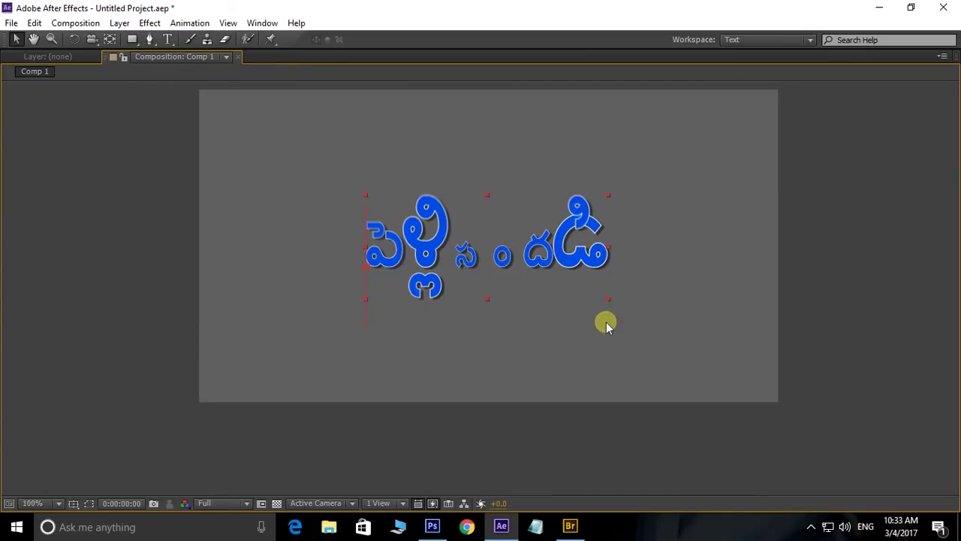
{"action": "key", "text": "space"}
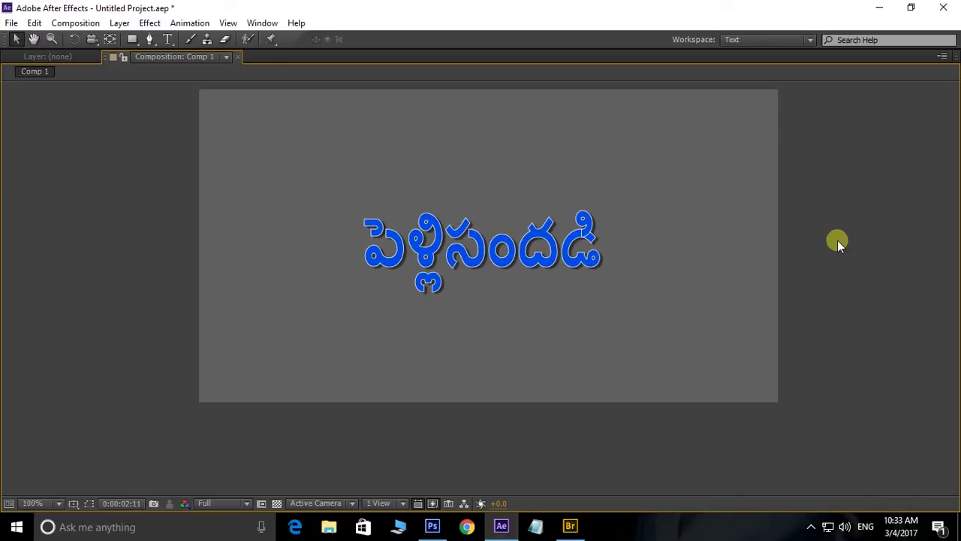
{"action": "key", "text": "grave"}
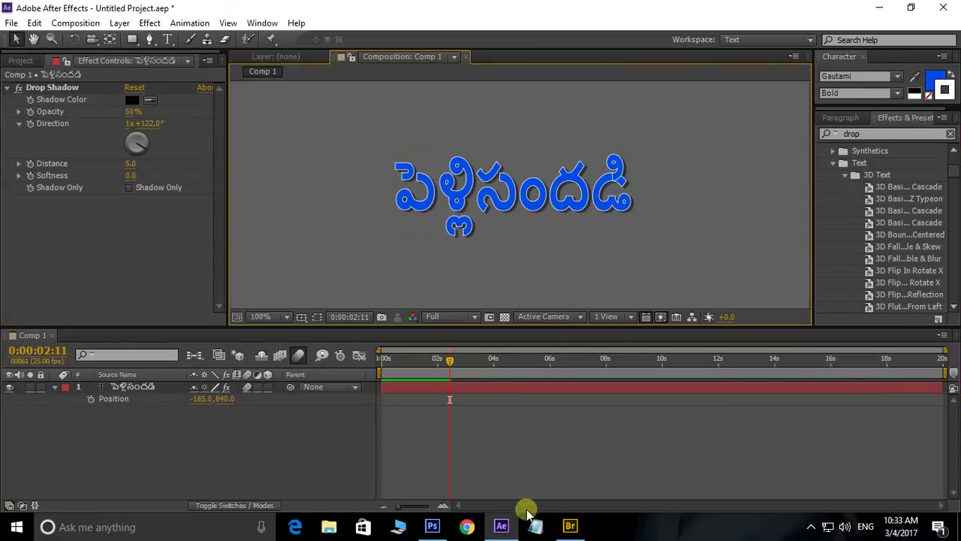
Return Adobe Bridge to the Text presets folder showing all 17 categories
{"action": "left_click", "coordinate": [570, 525]}
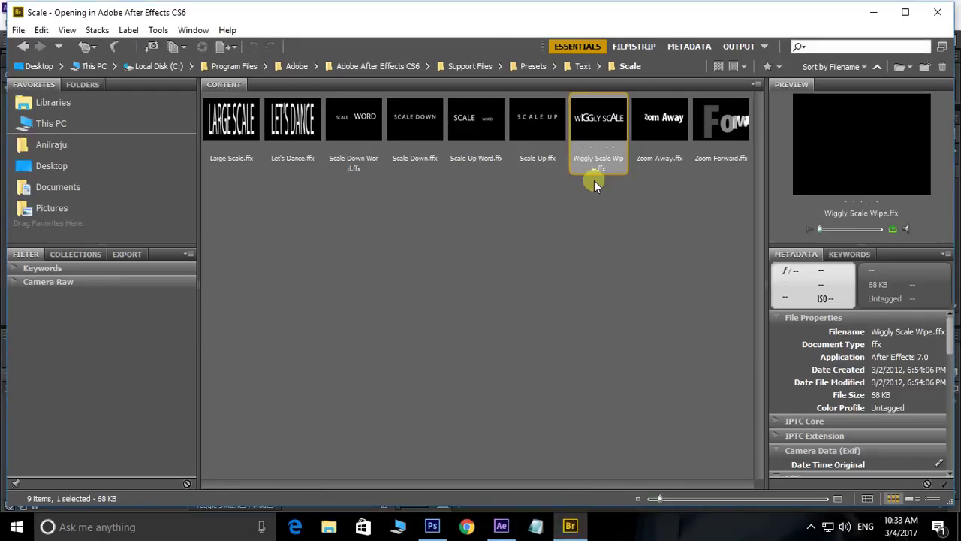
{"action": "left_click", "coordinate": [582, 67]}
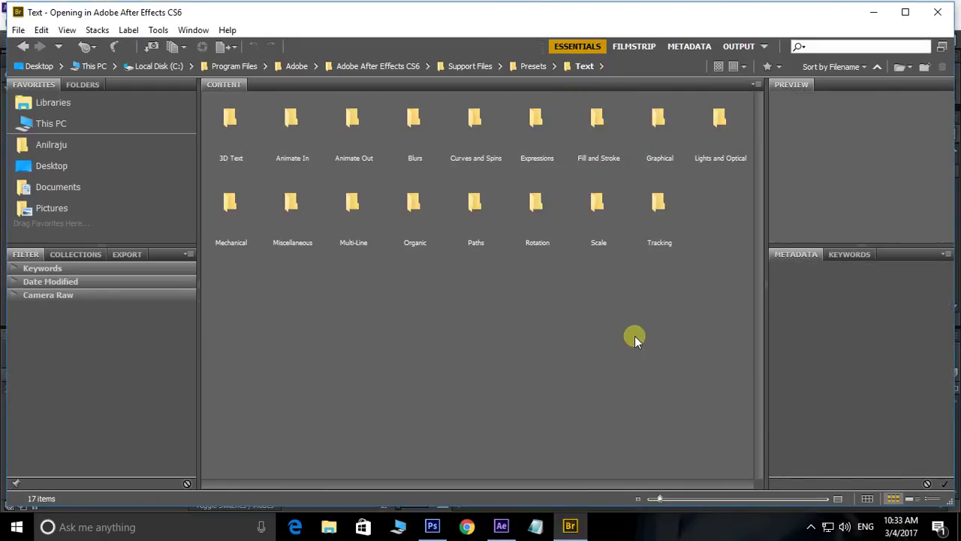